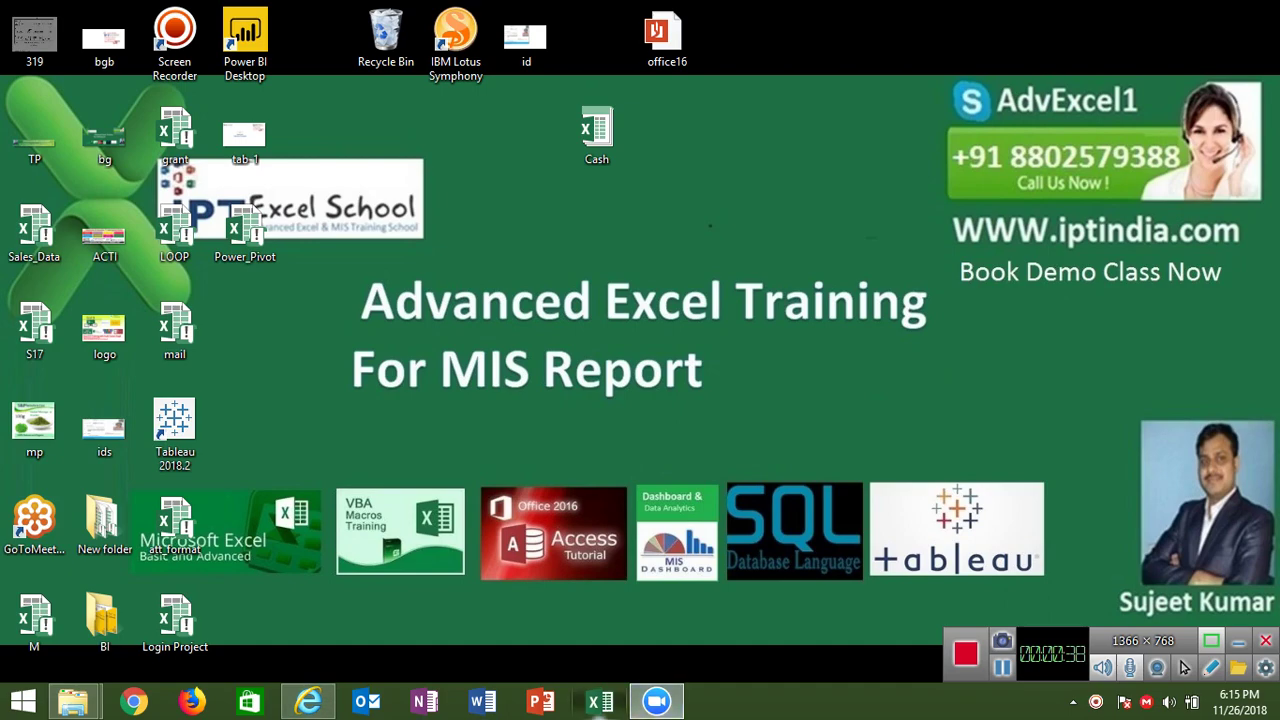
Launch Excel, decline the default-program prompt, start a blank workbook and show the Review tab
{"action": "left_click", "coordinate": [599, 705]}
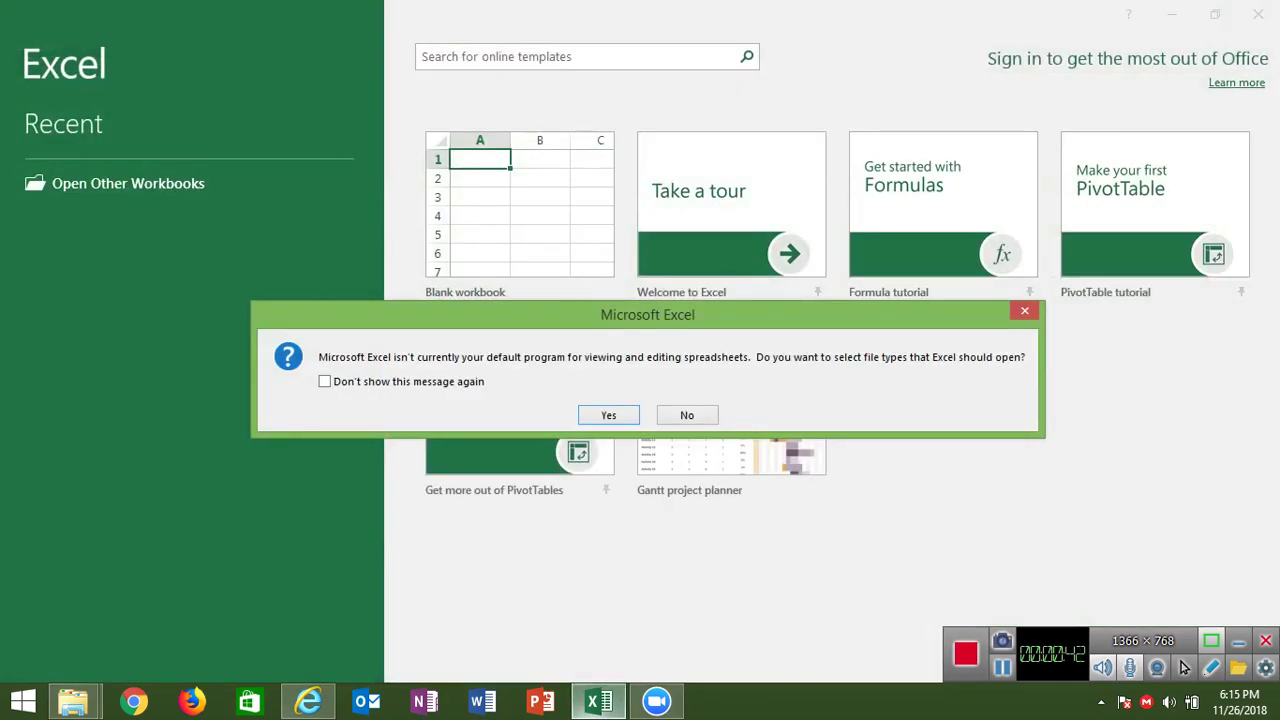
{"action": "key", "text": "Tab"}
{"action": "key", "text": "Return"}
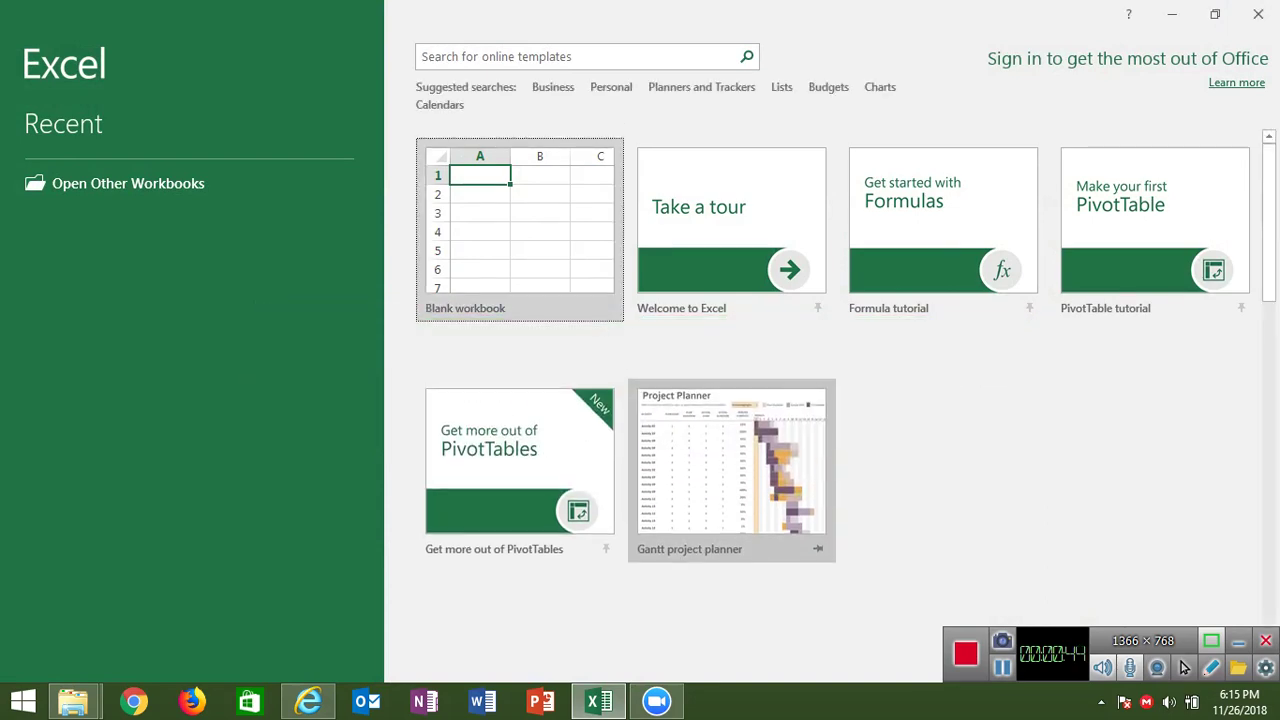
{"action": "key", "text": "Return"}
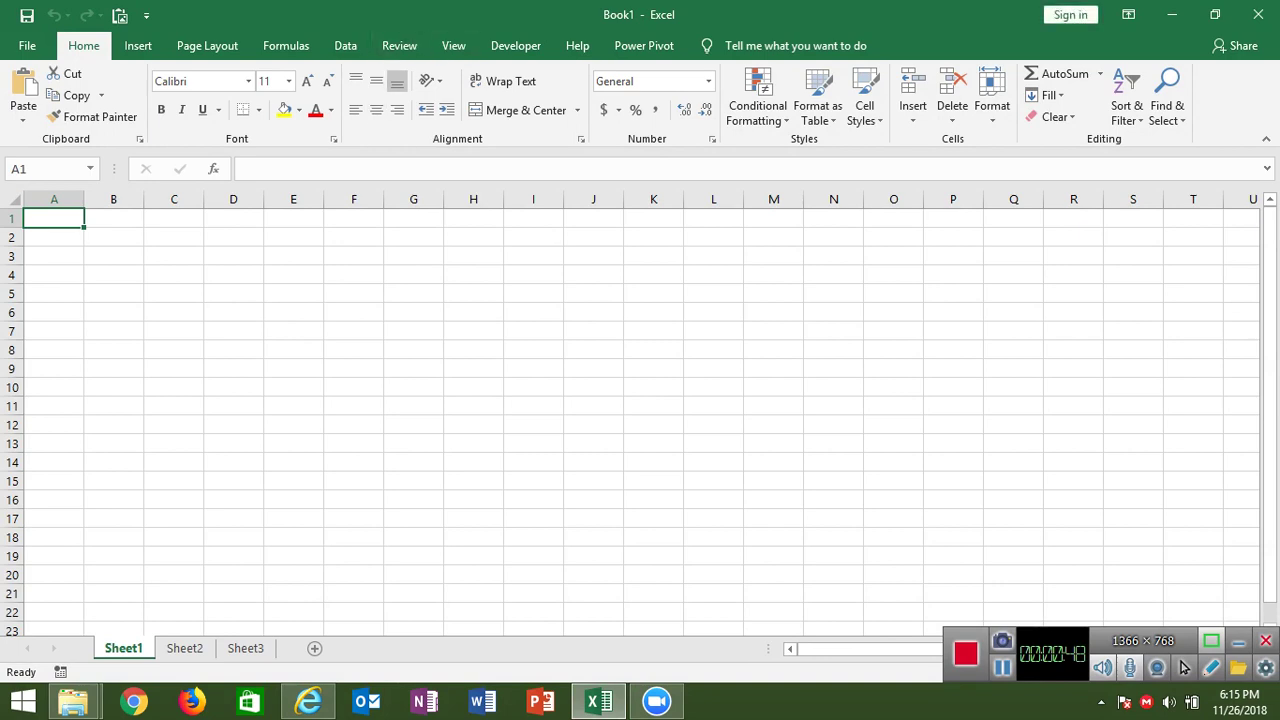
{"action": "key", "text": "alt+r"}
{"action": "left_click", "coordinate": [653, 349]}
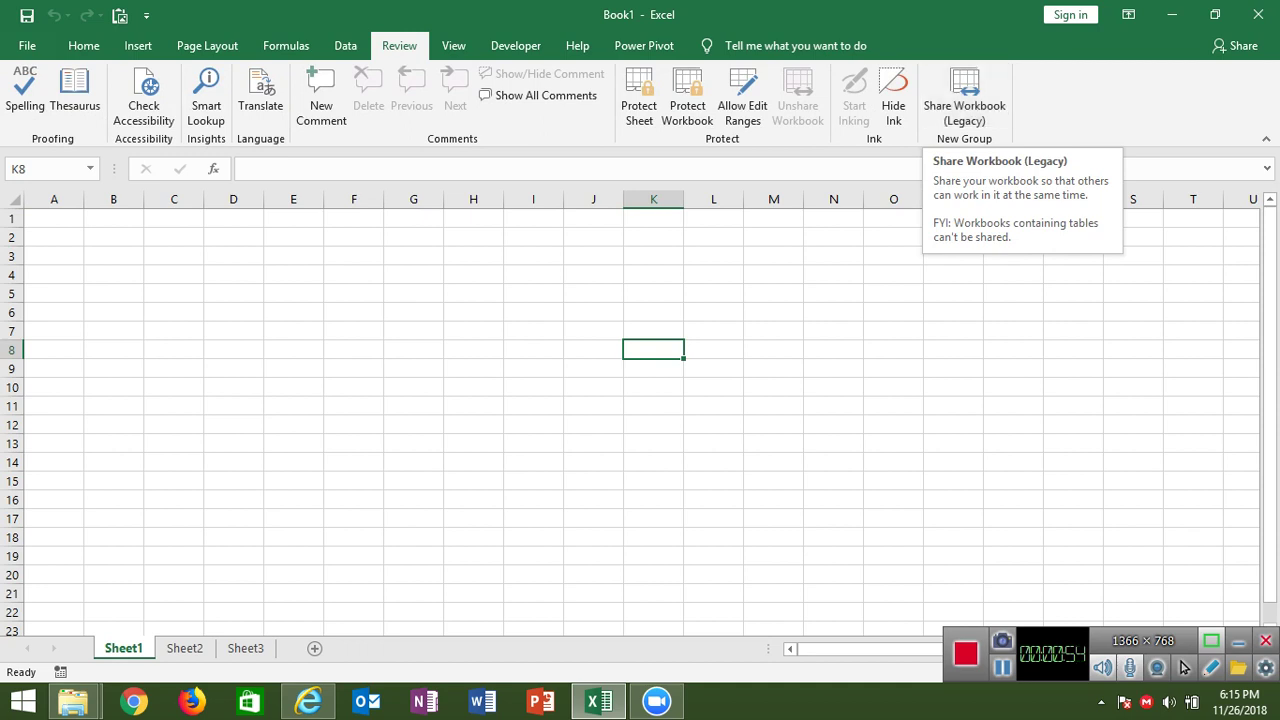
Open the Excel Options dialog on its General page from the File backstage
{"action": "left_click", "coordinate": [1183, 667]}
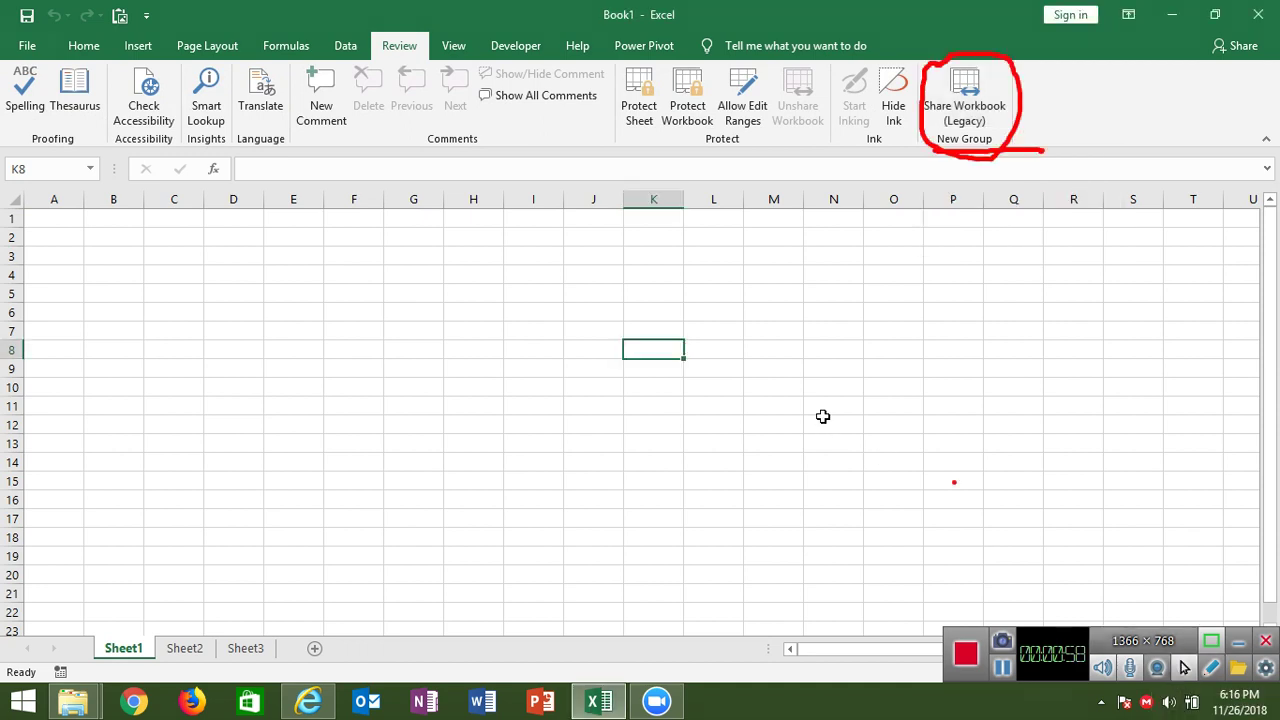
{"action": "left_click", "coordinate": [28, 46]}
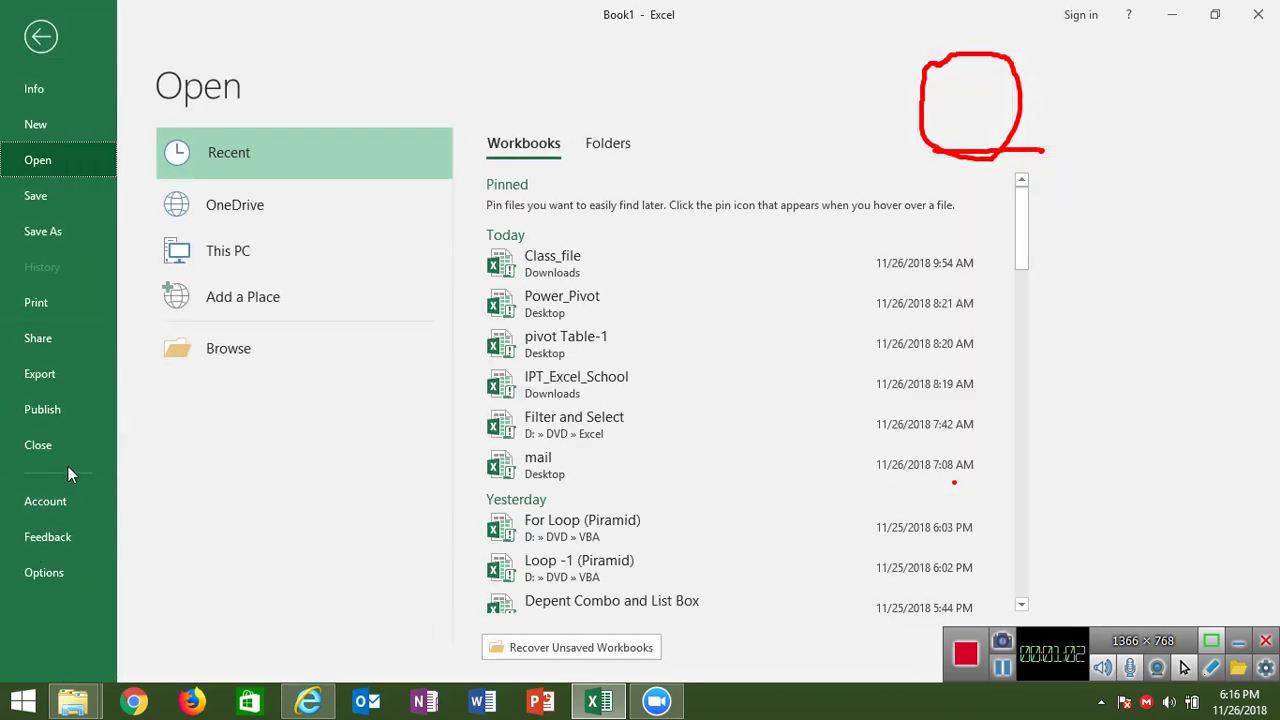
{"action": "left_click", "coordinate": [47, 44]}
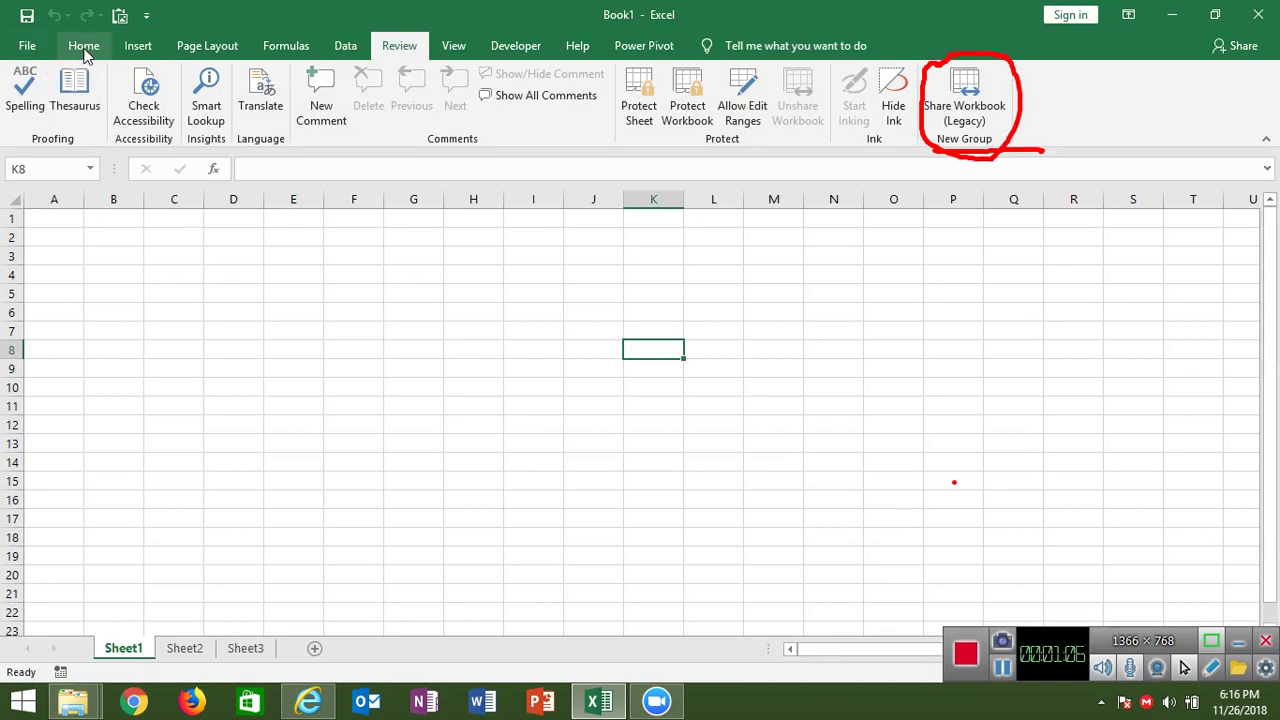
{"action": "left_click", "coordinate": [30, 47]}
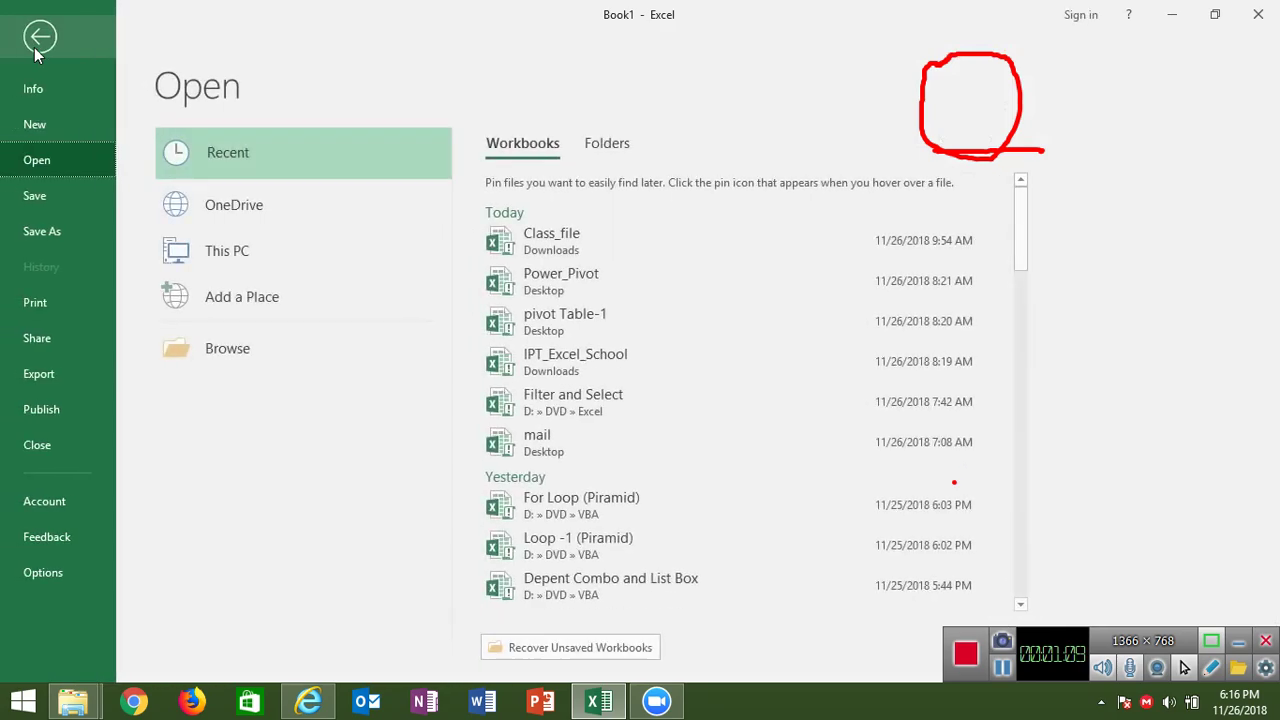
{"action": "left_click", "coordinate": [53, 574]}
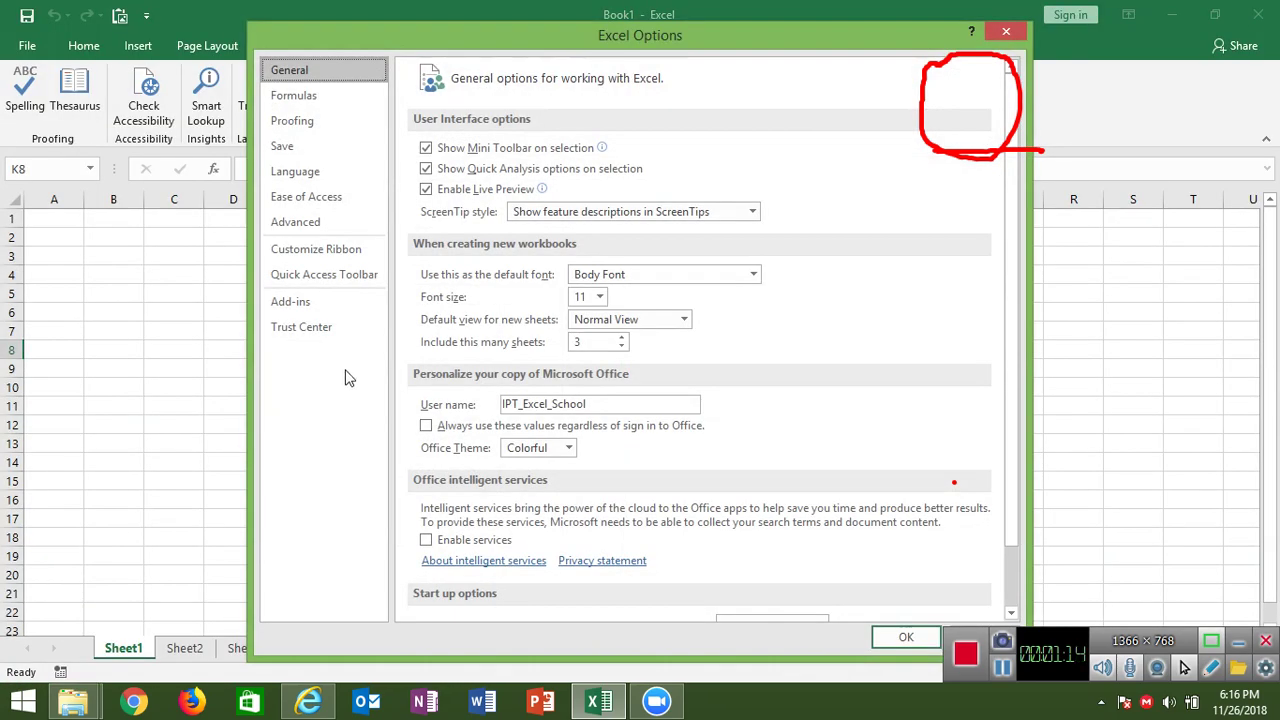
Go to Customize Ribbon and set Choose commands from to All Commands
{"action": "left_click", "coordinate": [350, 263]}
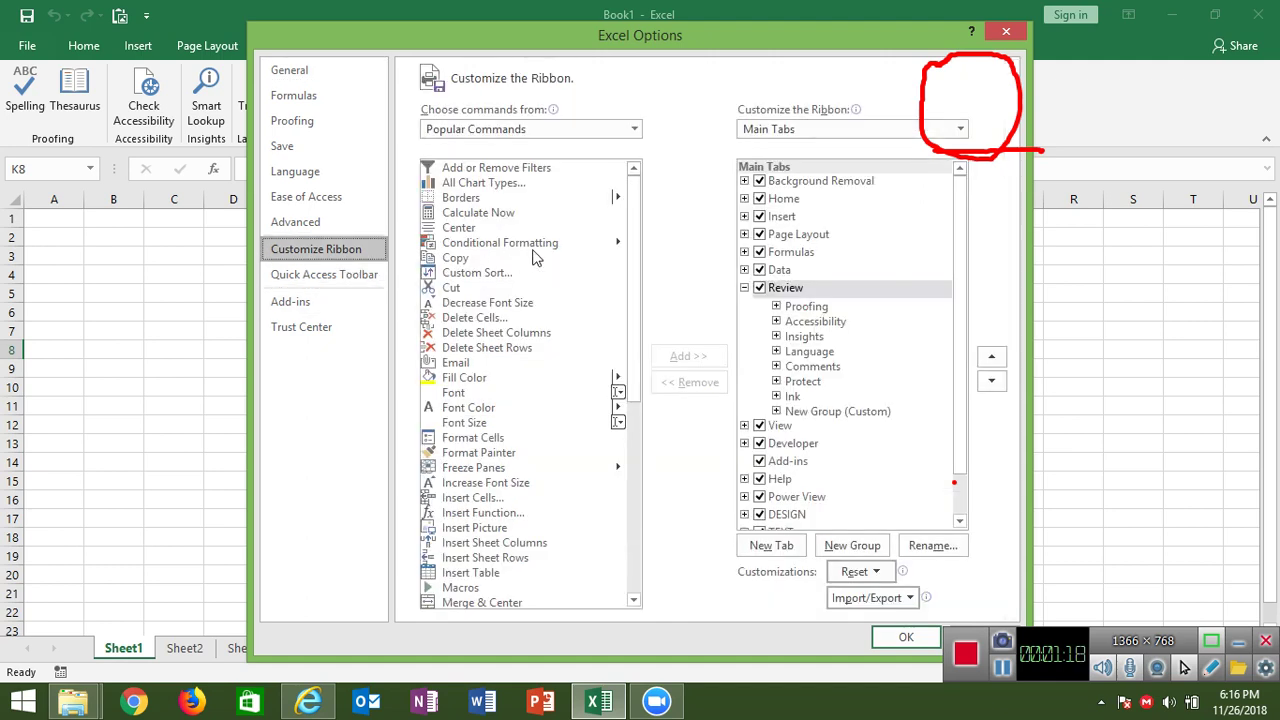
{"action": "left_click", "coordinate": [476, 142]}
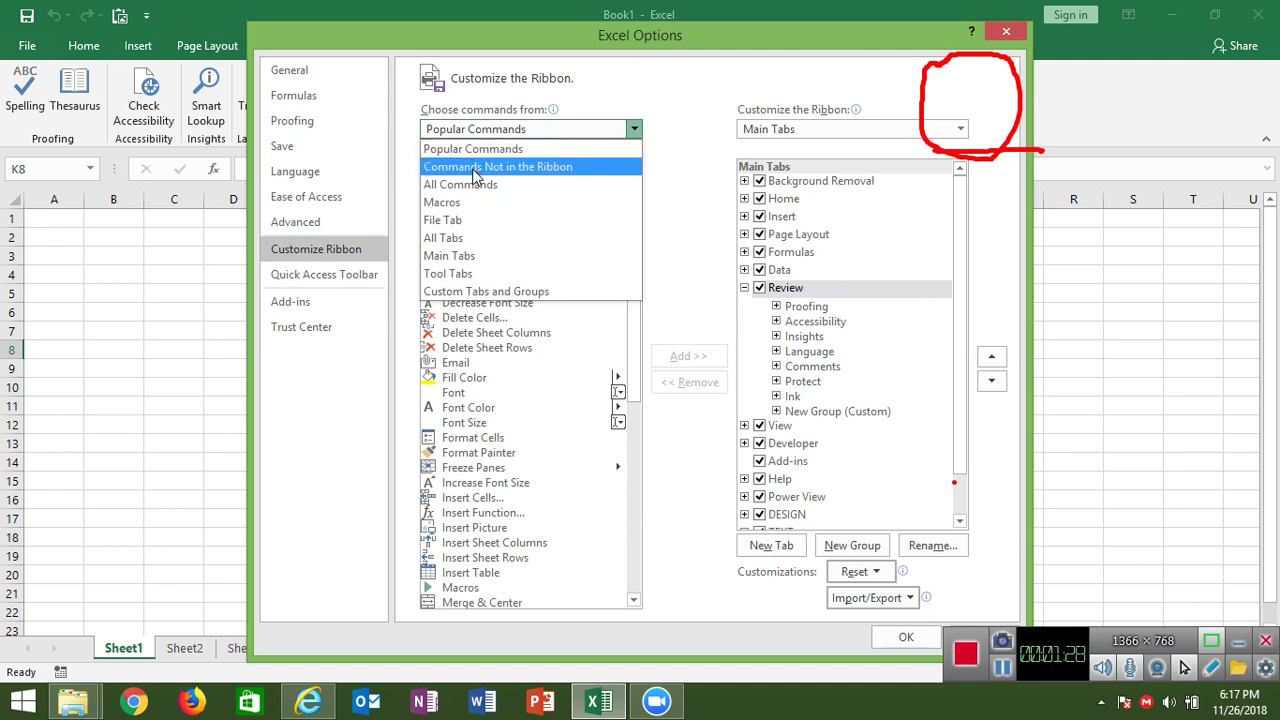
{"action": "left_click", "coordinate": [476, 170]}
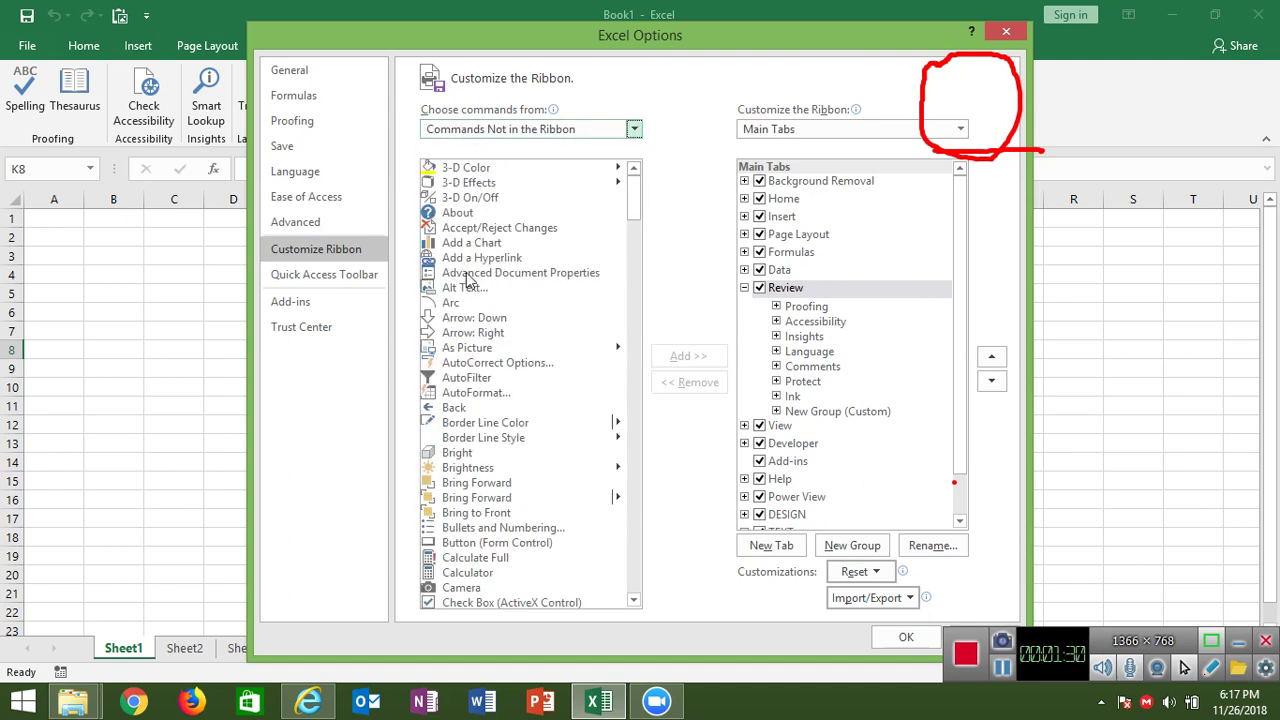
{"action": "left_click", "coordinate": [488, 138]}
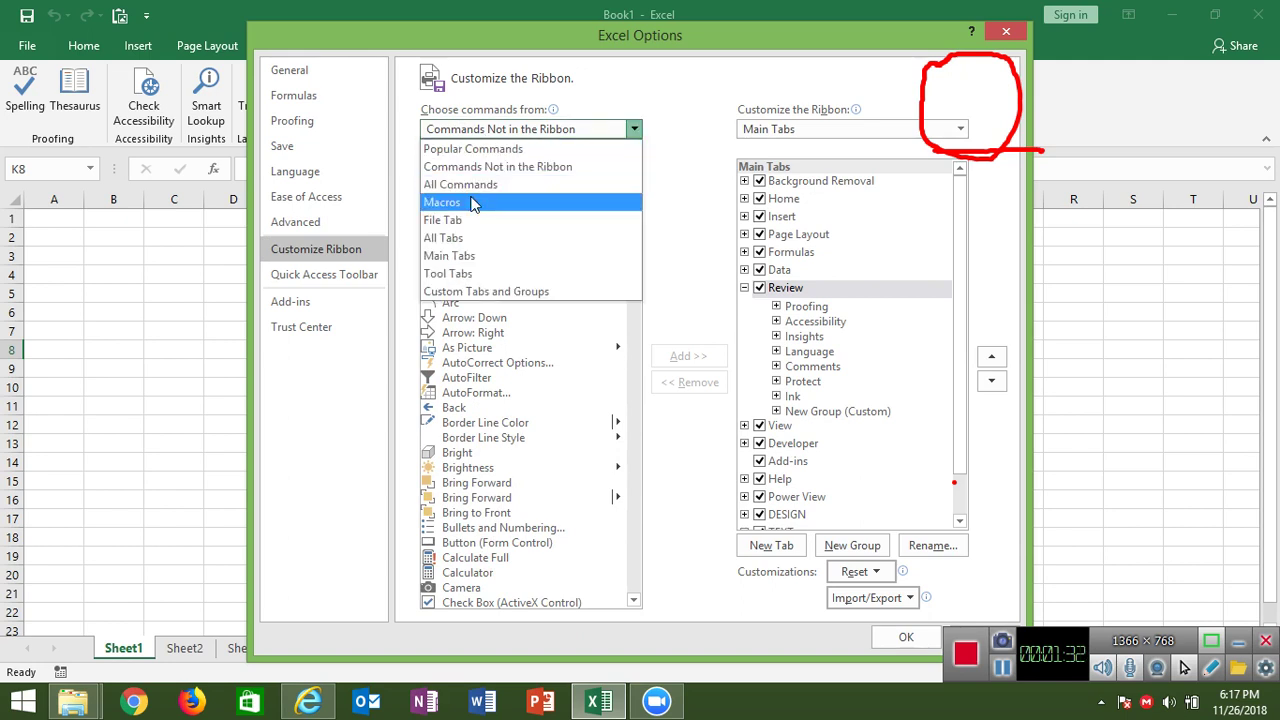
{"action": "key", "text": "Escape"}
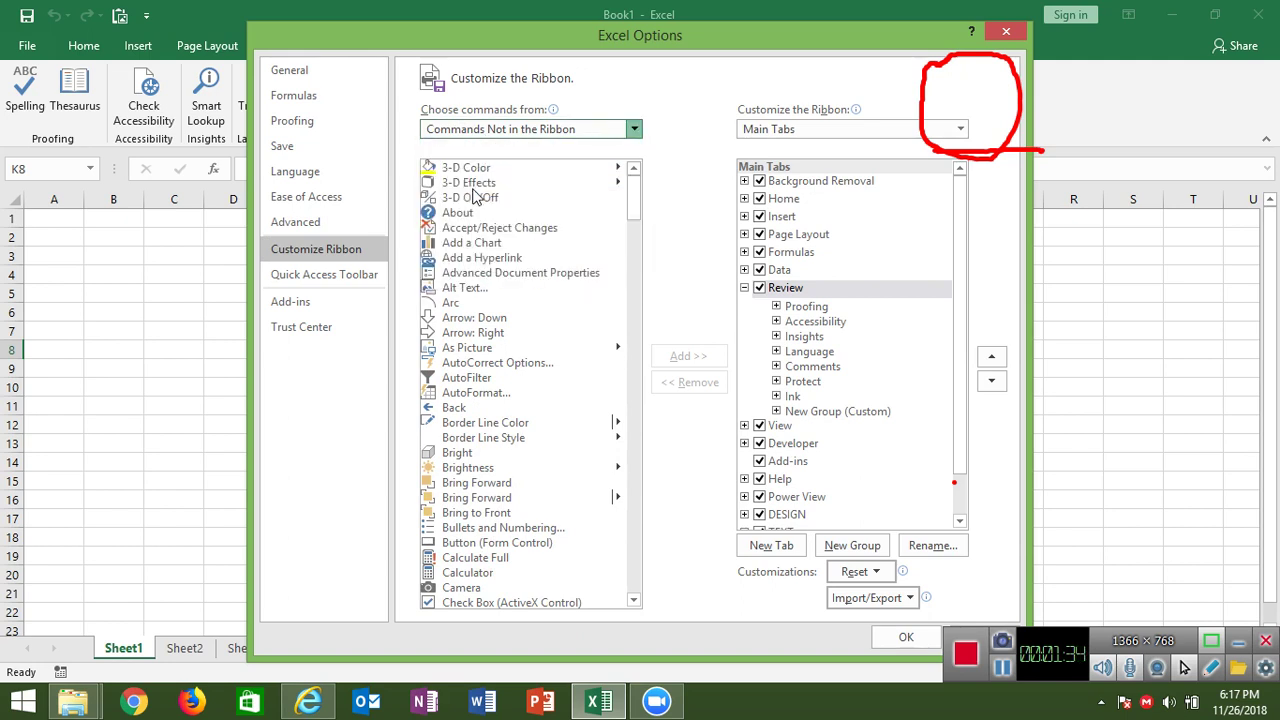
{"action": "key", "text": "Down"}
{"action": "left_click", "coordinate": [453, 289]}
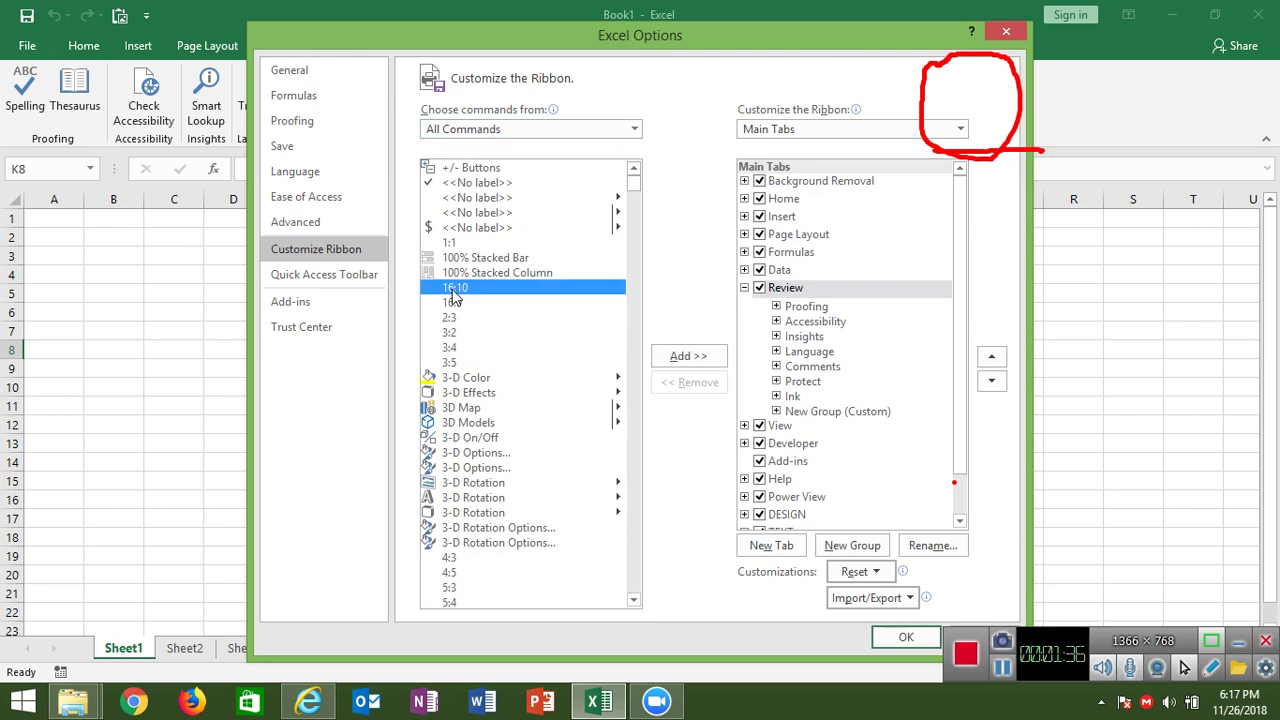
Select Share Workbook (Legacy) in the All Commands list
{"action": "key", "text": "s"}
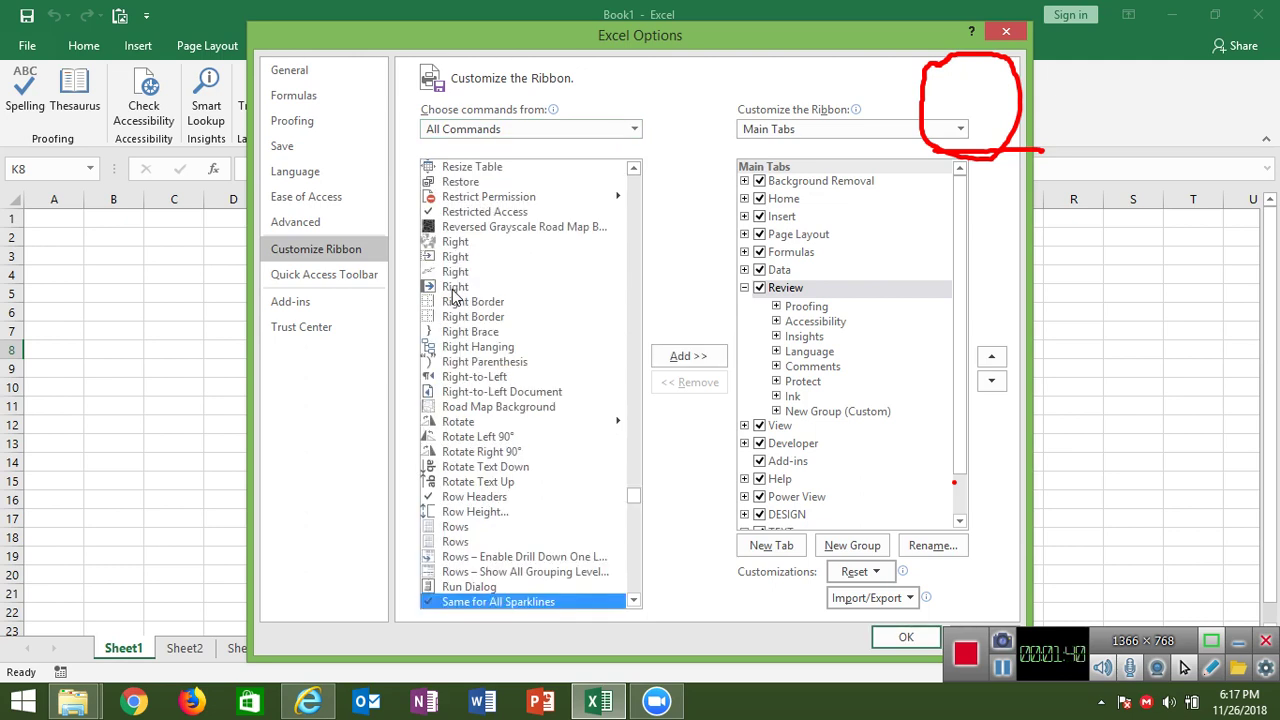
{"action": "key", "text": "Down"}
{"action": "key", "text": "Down"}
{"action": "key", "text": "Down"}
{"action": "key", "text": "Down"}
{"action": "key", "text": "Down"}
{"action": "key", "text": "Down"}
{"action": "key", "text": "Down"}
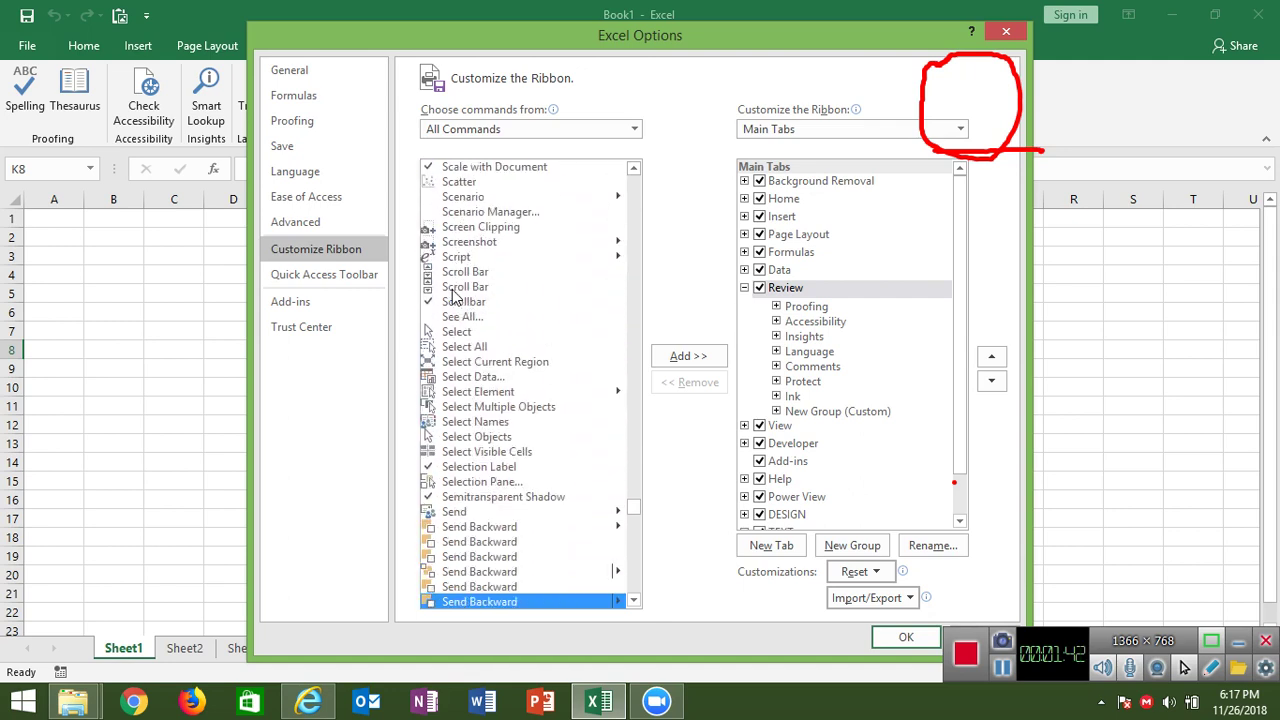
{"action": "key", "text": "Down"}
{"action": "key", "text": "Down"}
{"action": "key", "text": "Down"}
{"action": "key", "text": "Down"}
{"action": "key", "text": "Down"}
{"action": "key", "text": "Down"}
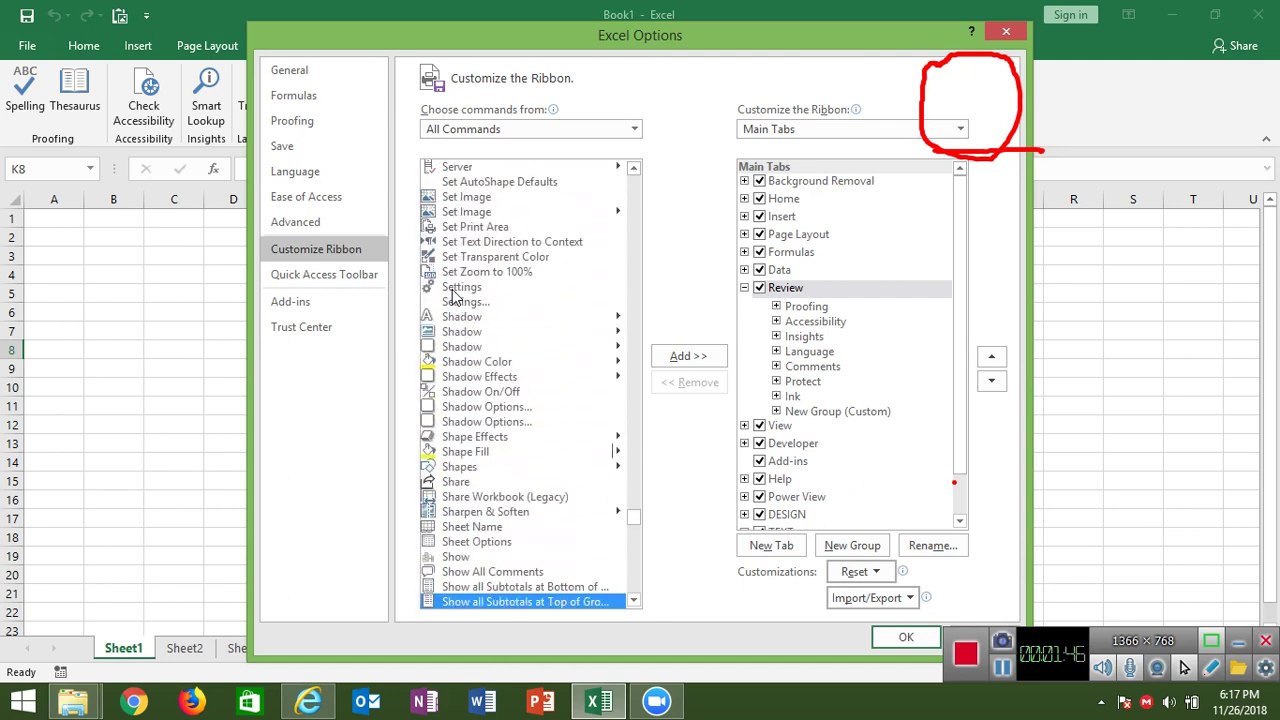
{"action": "key", "text": "Up"}
{"action": "key", "text": "Up"}
{"action": "key", "text": "Up"}
{"action": "key", "text": "Up"}
{"action": "key", "text": "Up"}
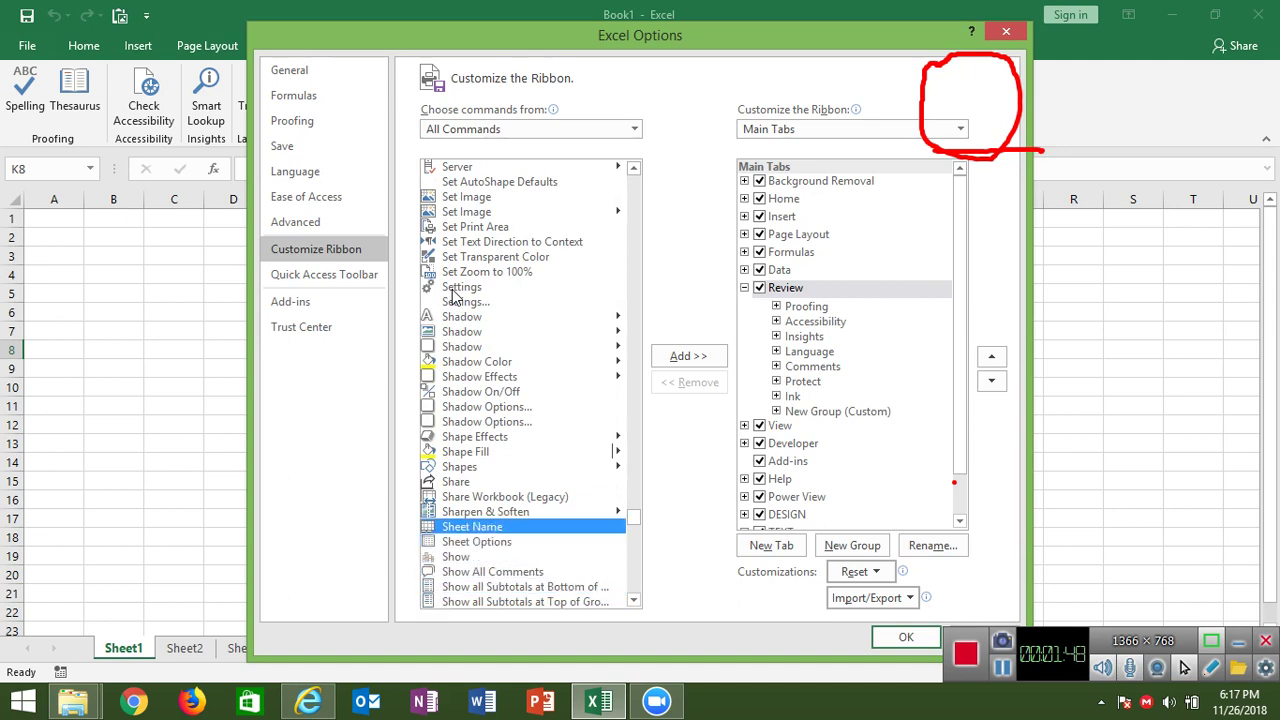
{"action": "key", "text": "Up"}
{"action": "key", "text": "Up"}
{"action": "key", "text": "Up"}
{"action": "key", "text": "Up"}
{"action": "key", "text": "Up"}
{"action": "key", "text": "Up"}
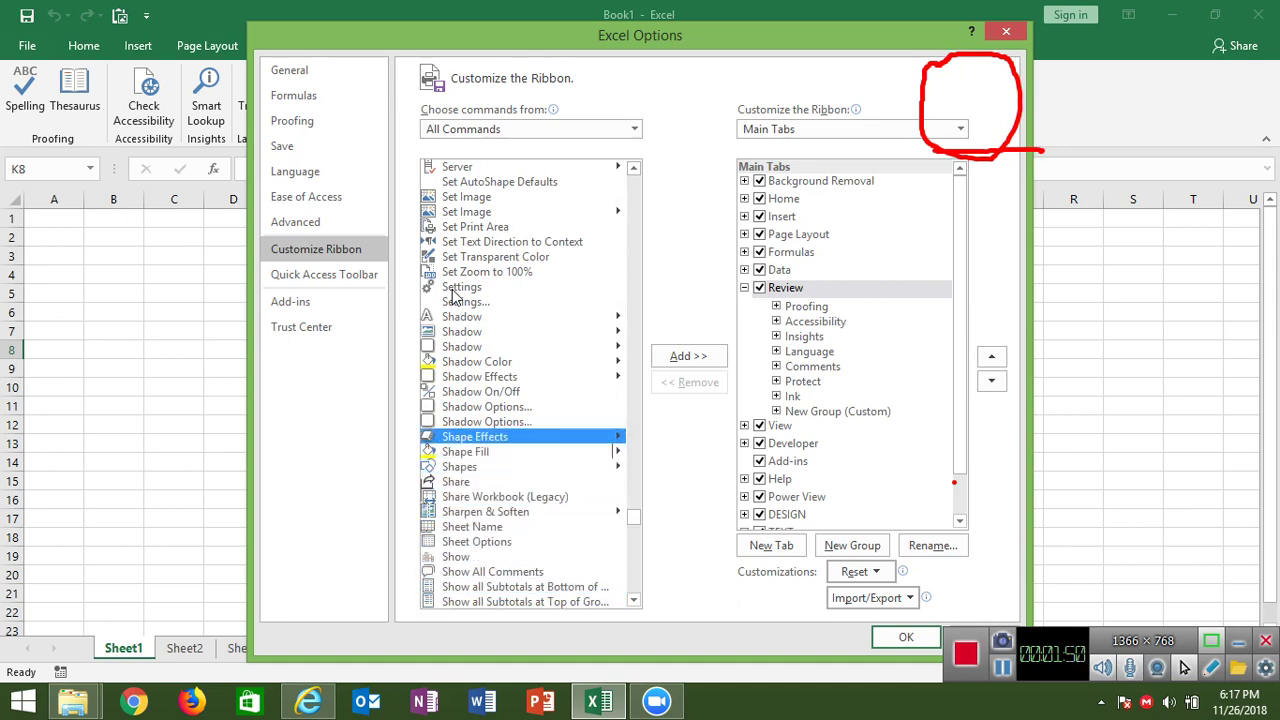
{"action": "key", "text": "Down"}
{"action": "key", "text": "Down"}
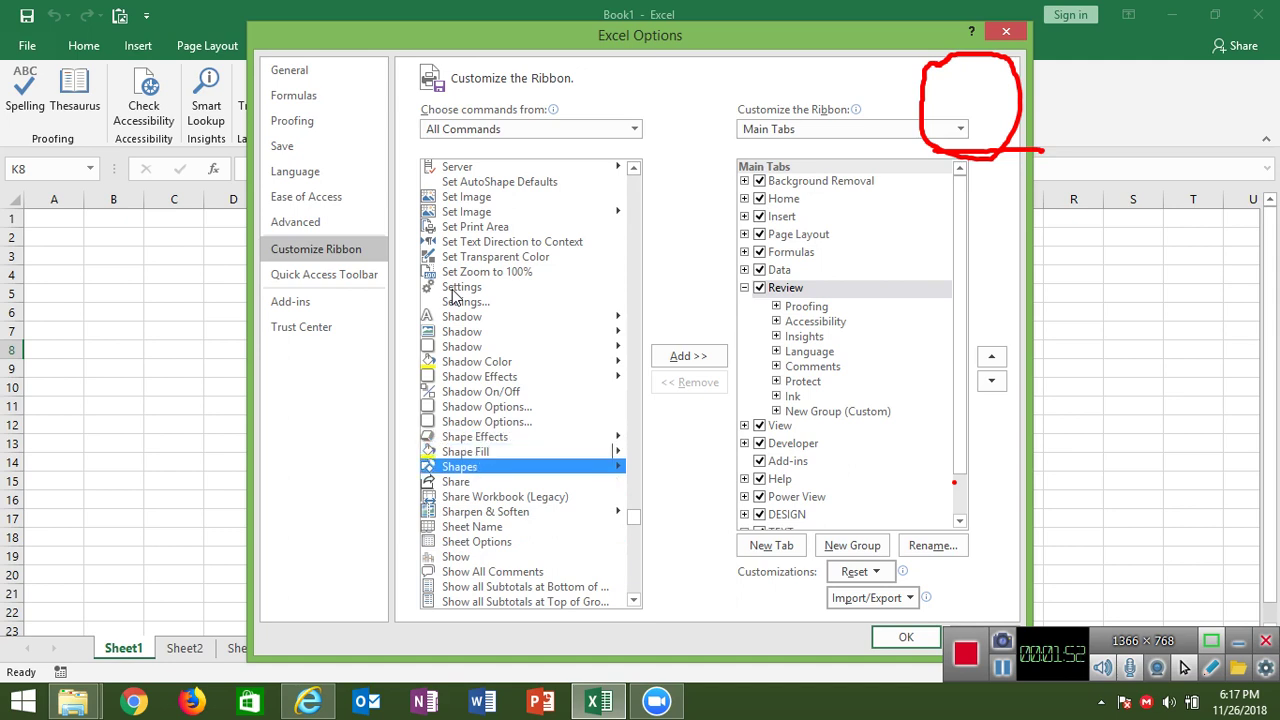
{"action": "key", "text": "Up"}
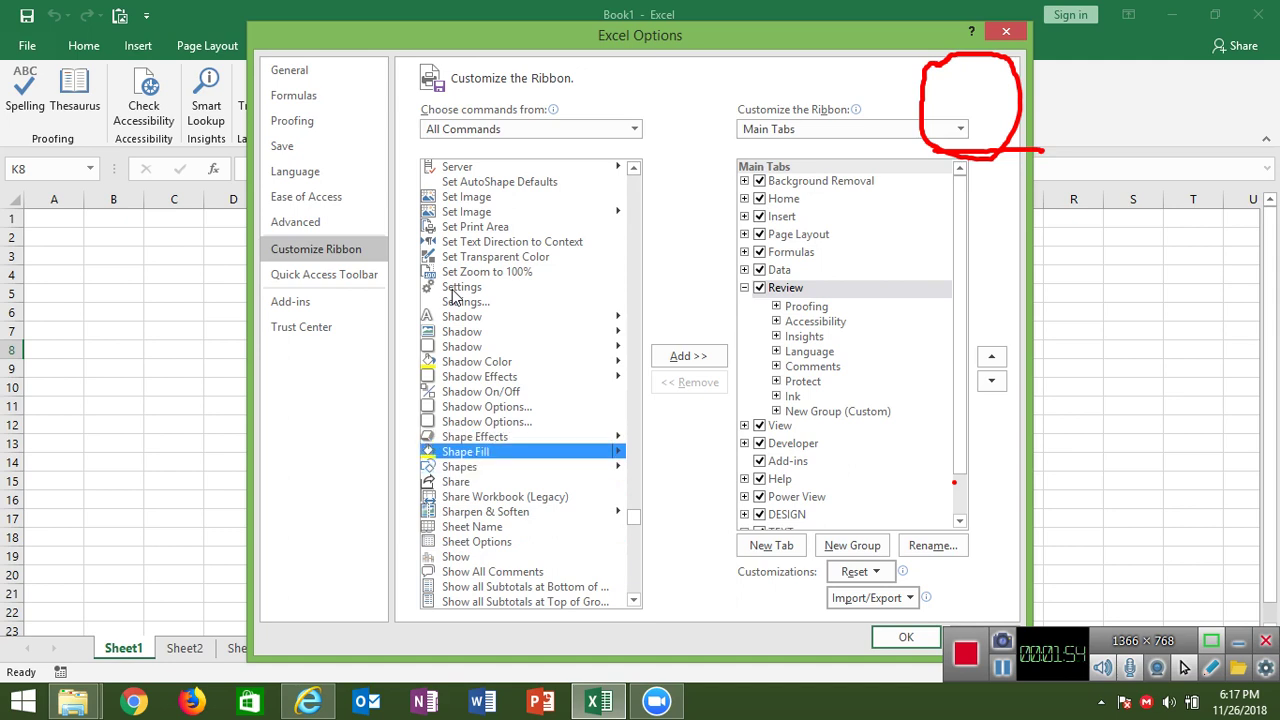
{"action": "key", "text": "Down"}
{"action": "key", "text": "Down"}
{"action": "key", "text": "Down"}
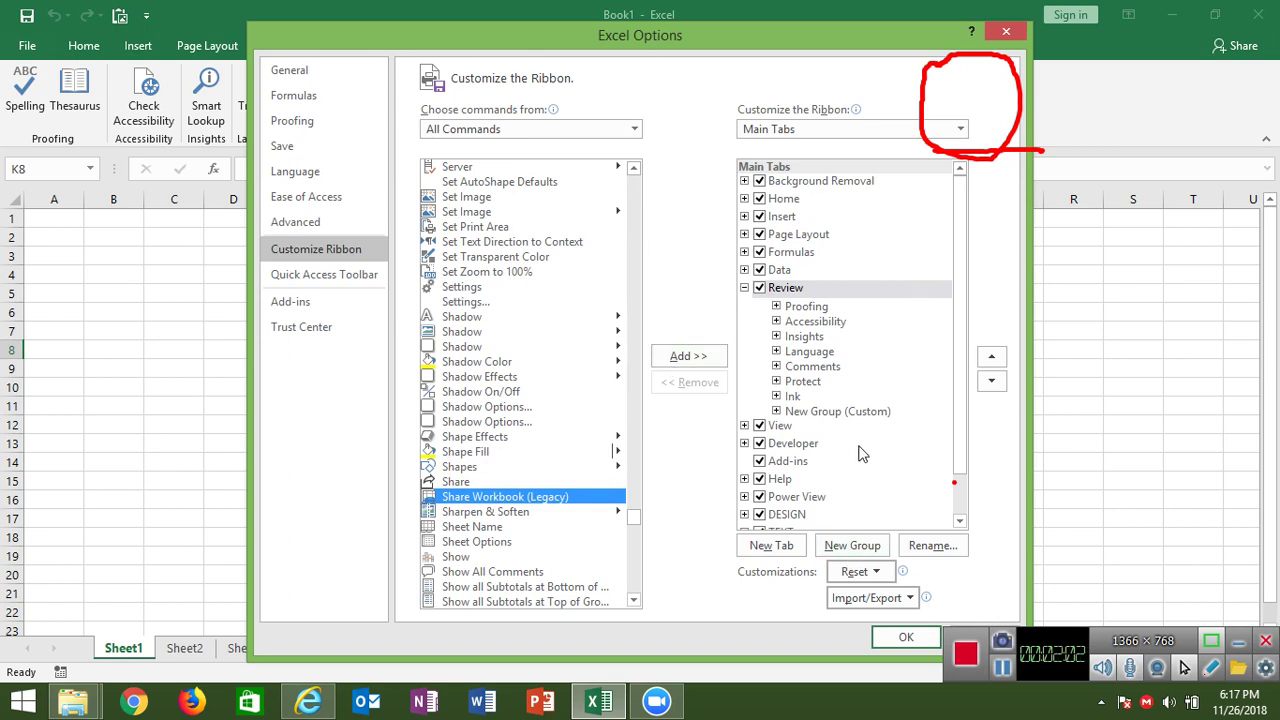
Confirm Share Workbook (Legacy) sits in Review's New Group (Custom) and apply the changes with OK
{"action": "left_click", "coordinate": [800, 291]}
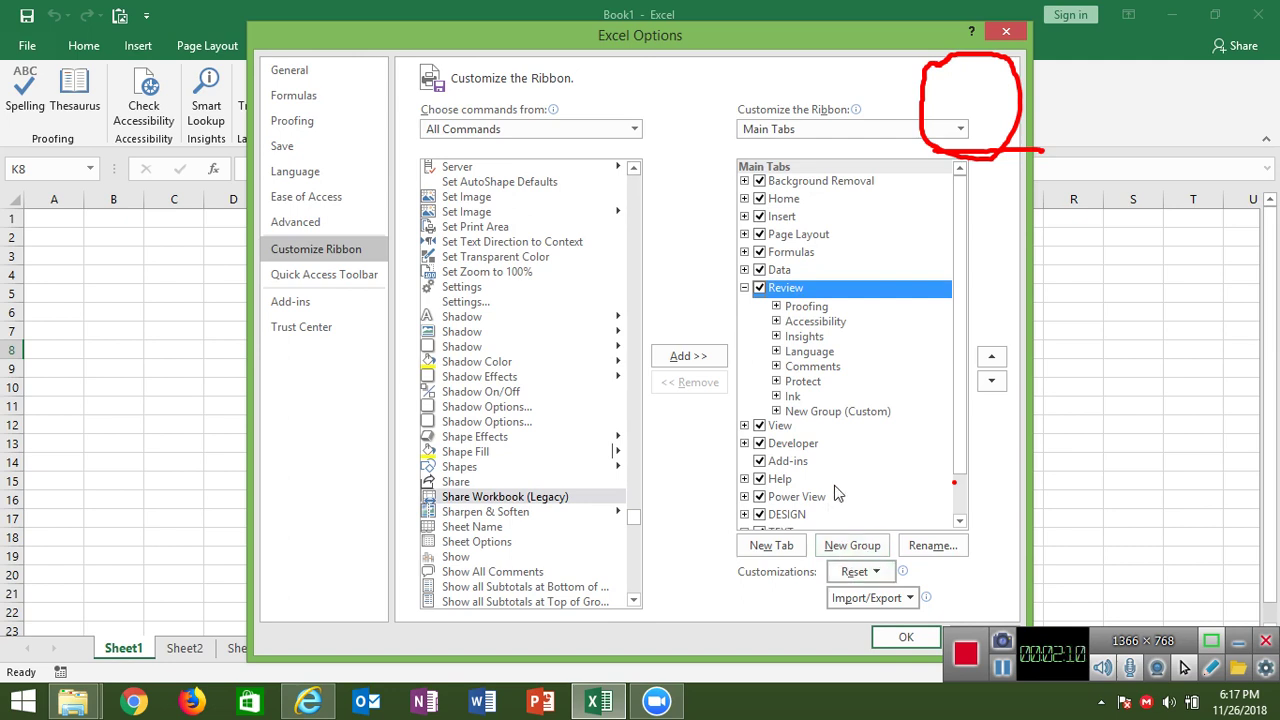
{"action": "left_click", "coordinate": [843, 417]}
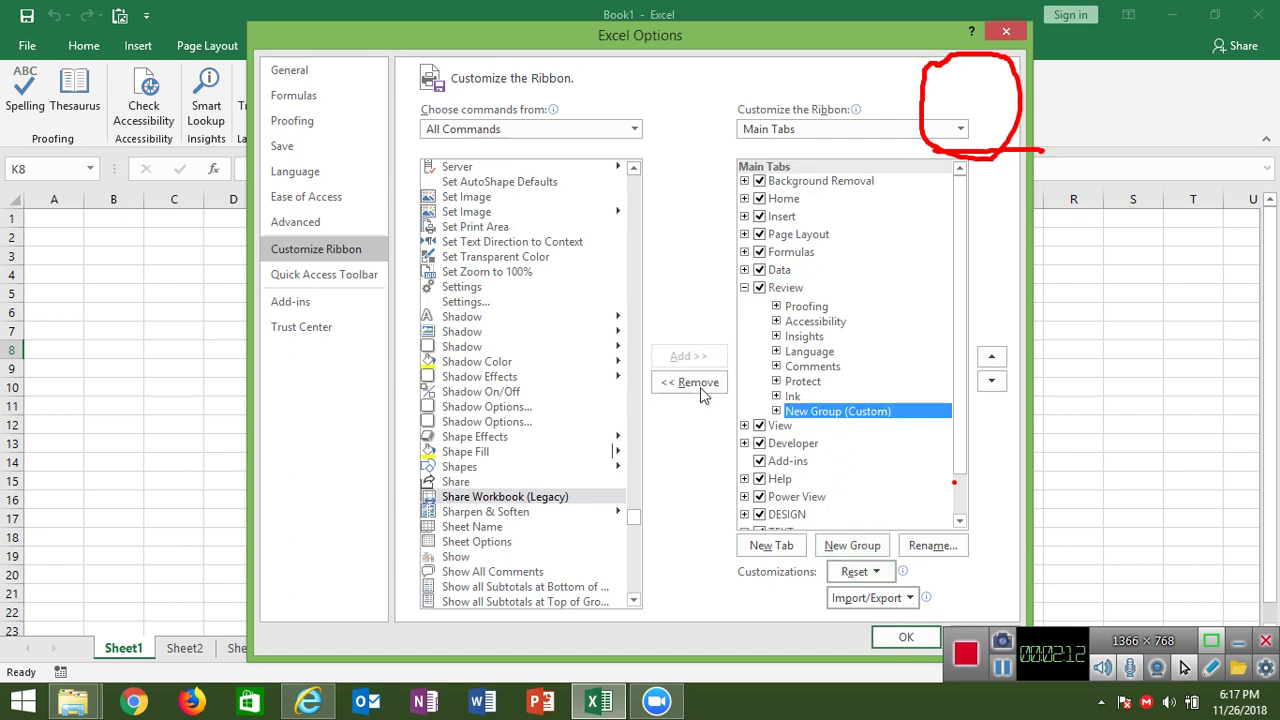
{"action": "left_click", "coordinate": [777, 412]}
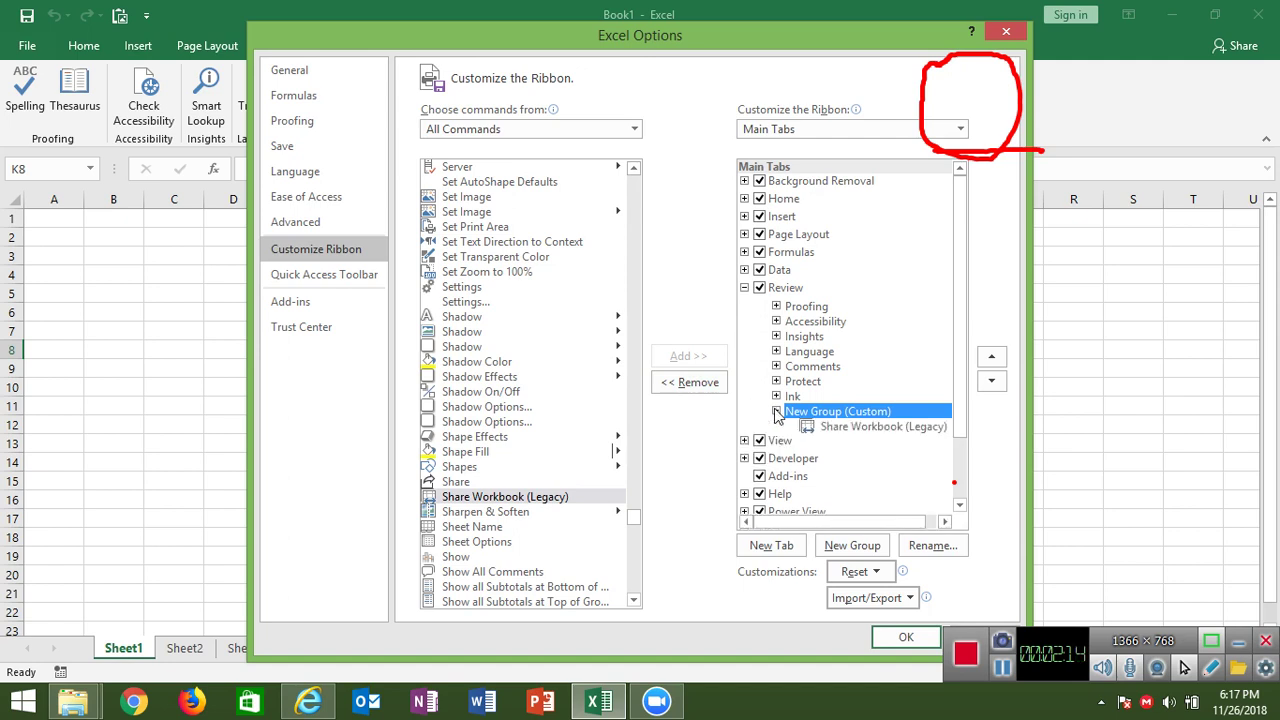
{"action": "left_click", "coordinate": [818, 429]}
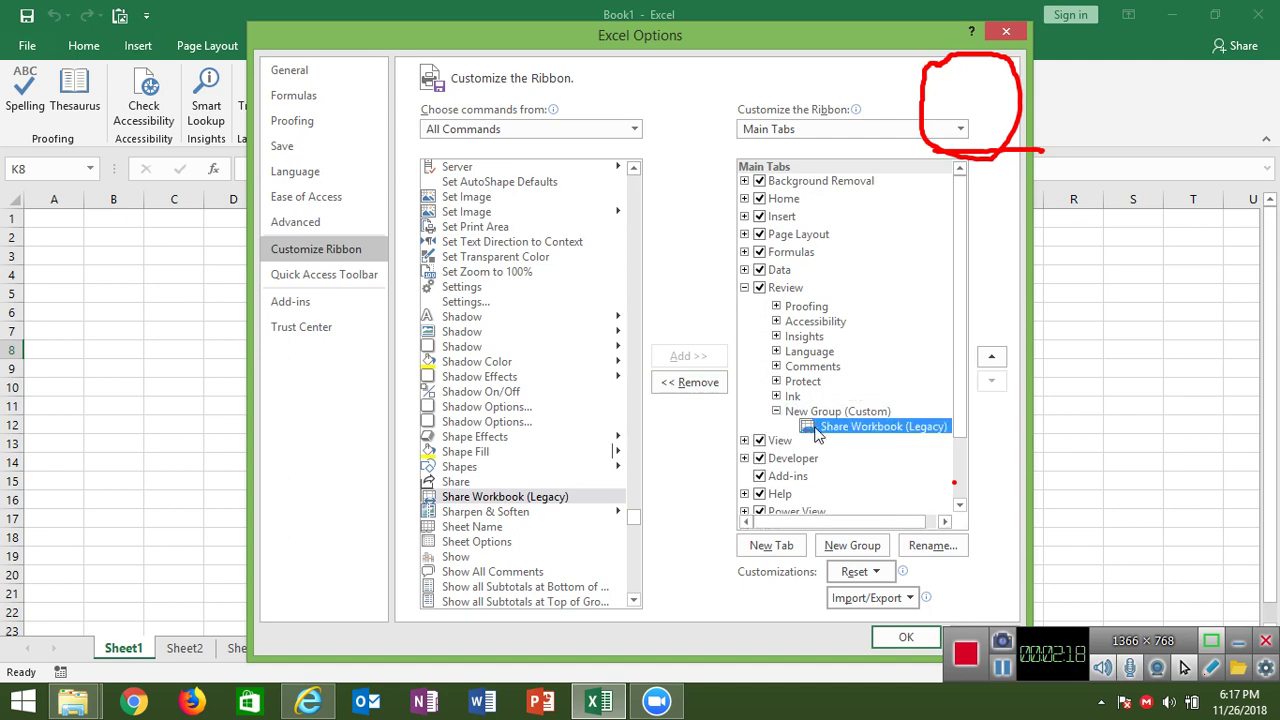
{"action": "left_click", "coordinate": [793, 397]}
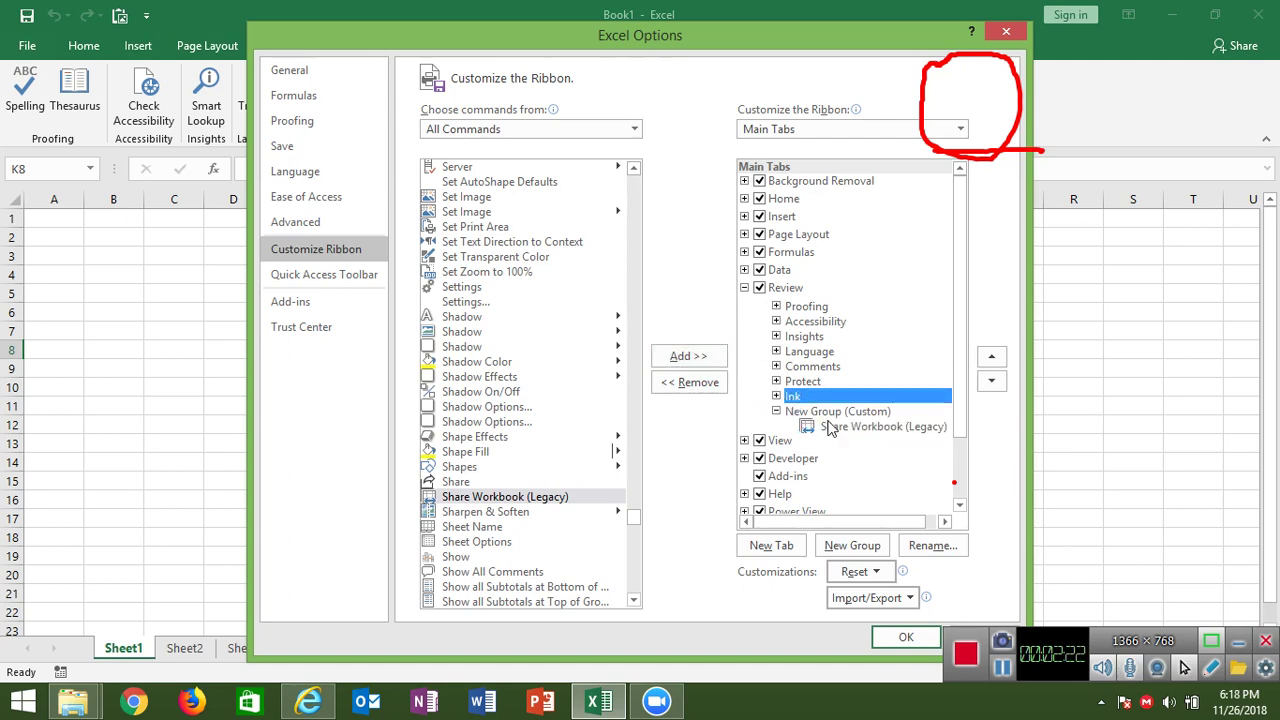
{"action": "left_click", "coordinate": [828, 428]}
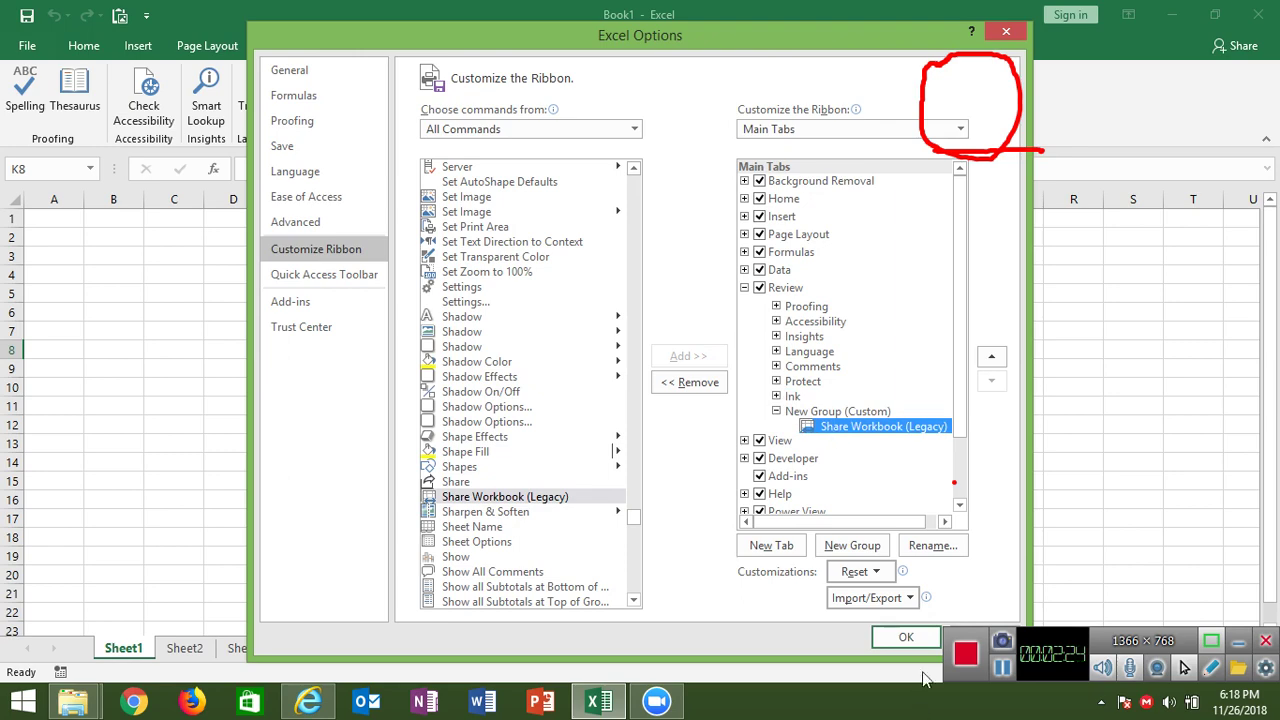
{"action": "left_click", "coordinate": [905, 644]}
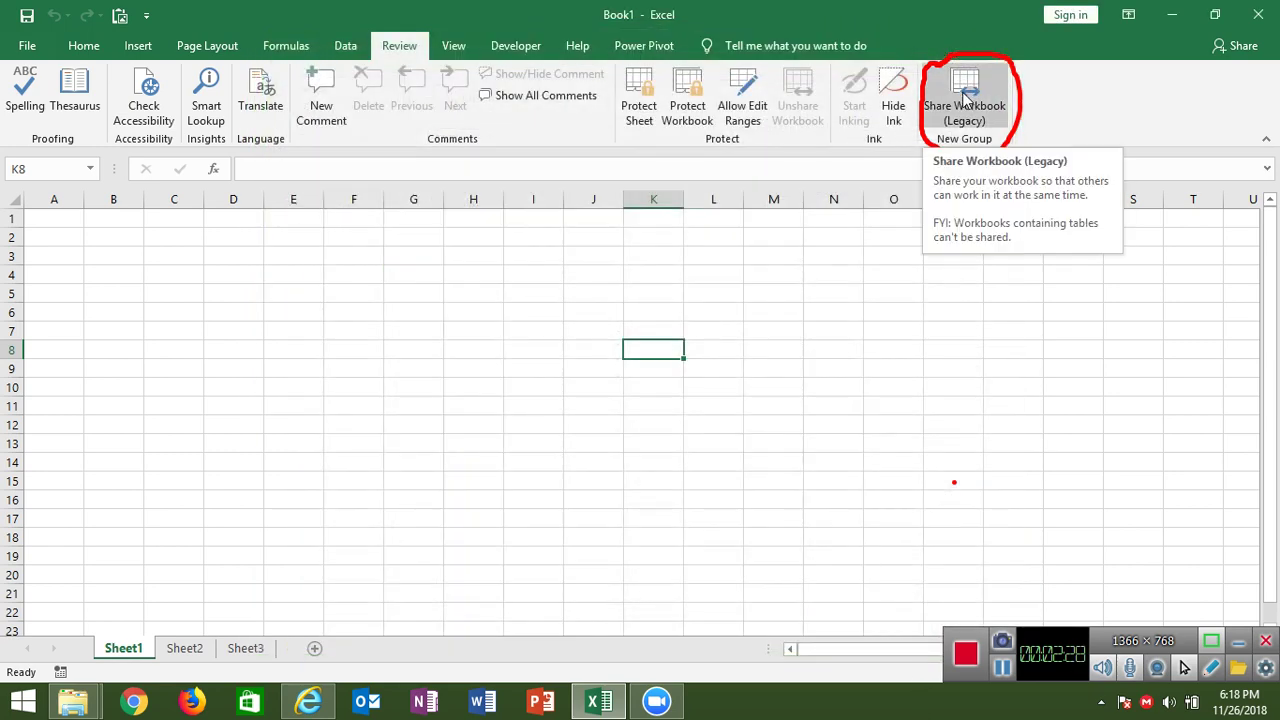
Enable the old shared workbooks feature and save Book1 to the Desktop as a shared workbook
{"action": "left_click", "coordinate": [965, 114]}
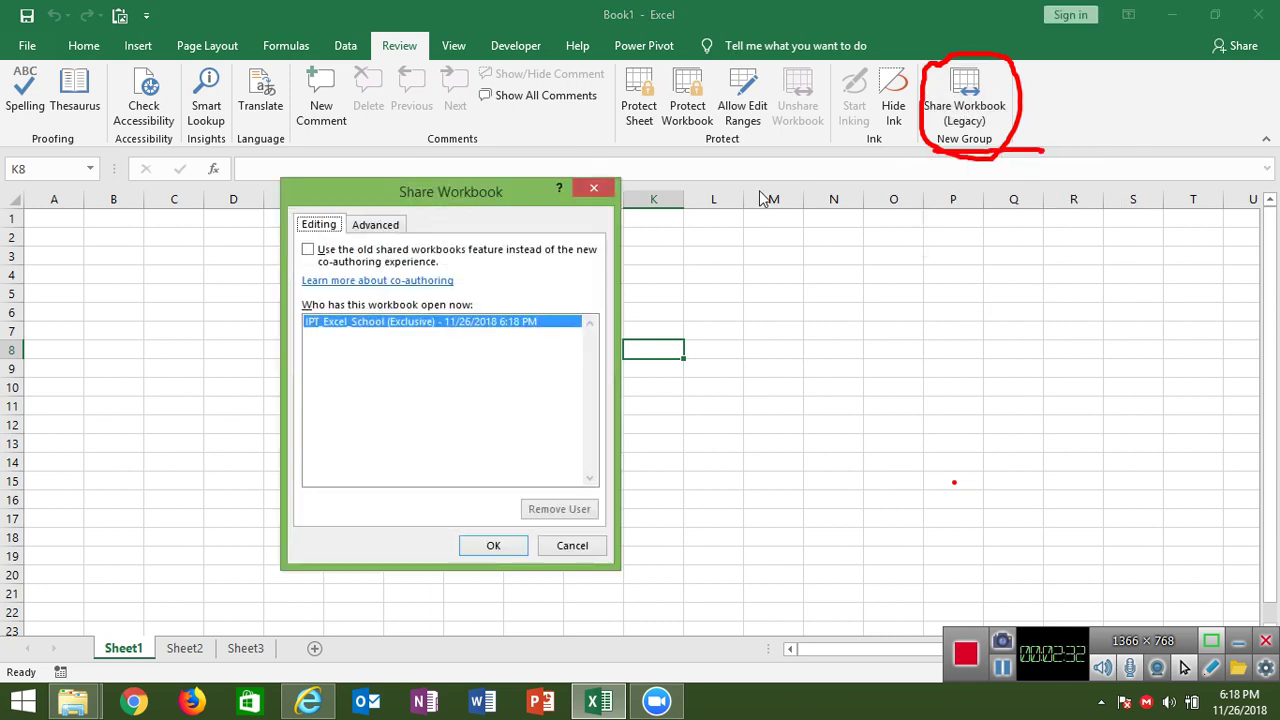
{"action": "left_click", "coordinate": [307, 251]}
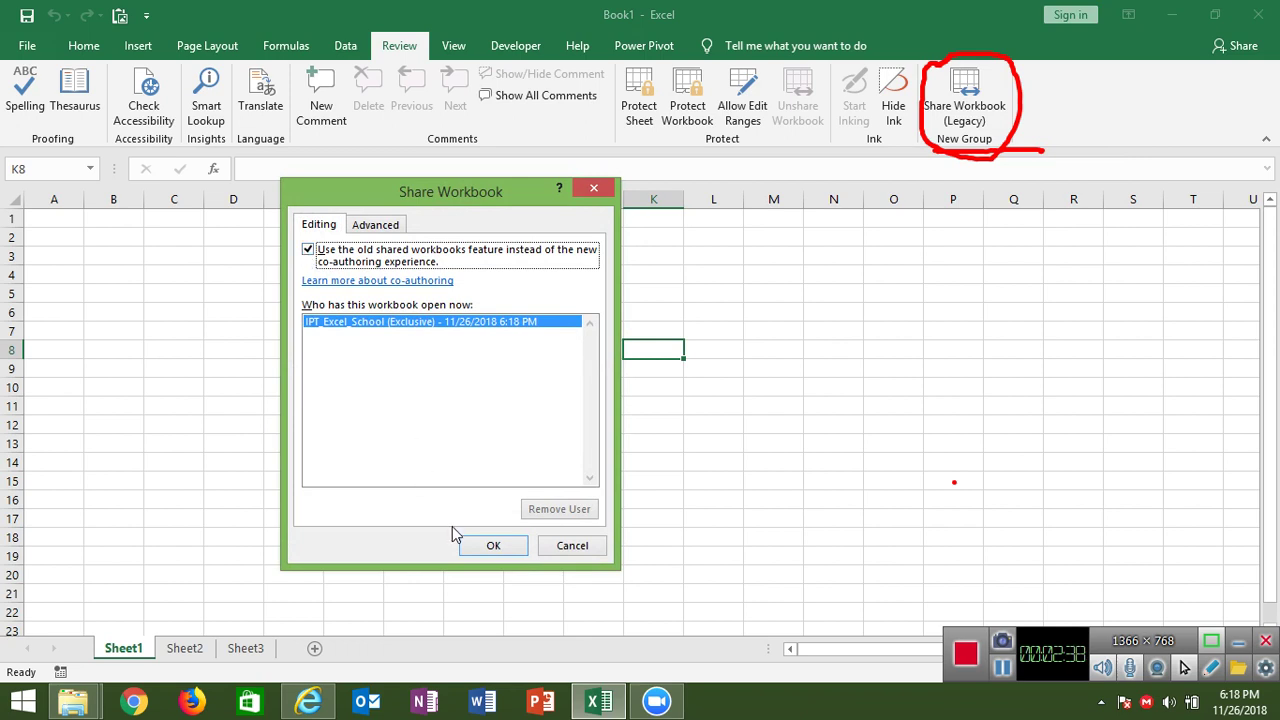
{"action": "left_click", "coordinate": [490, 548]}
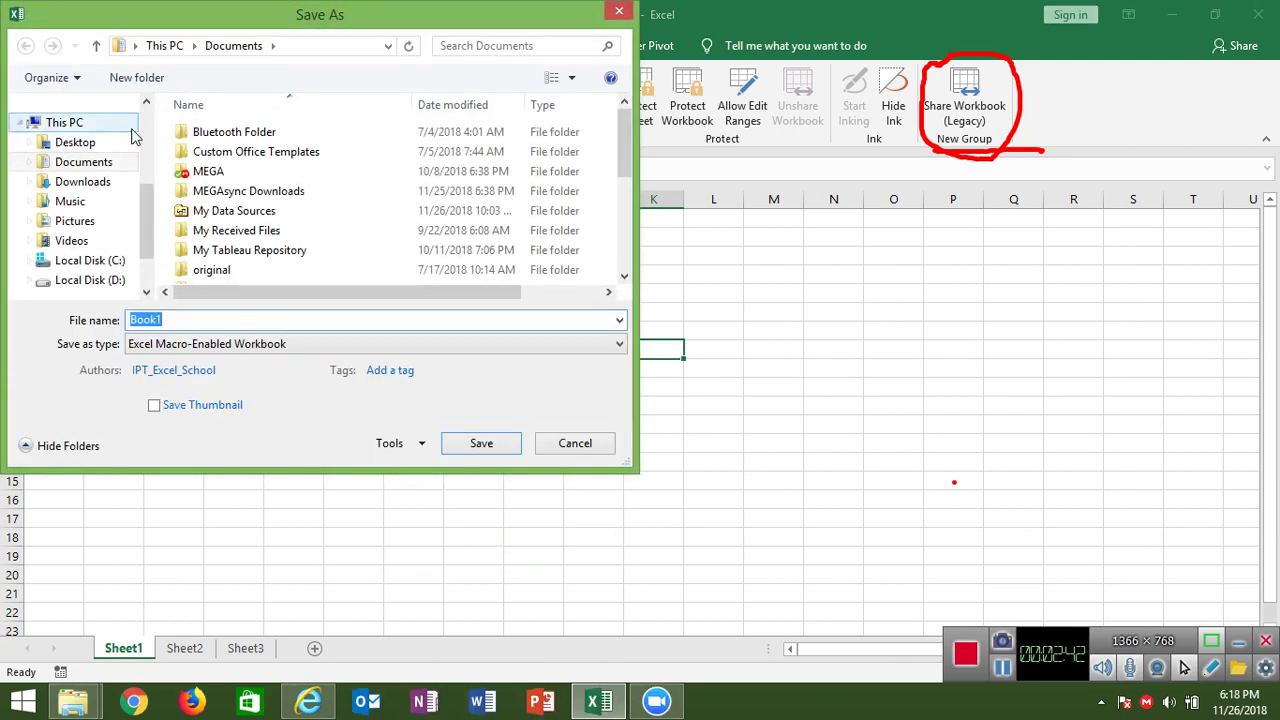
{"action": "left_click", "coordinate": [90, 145]}
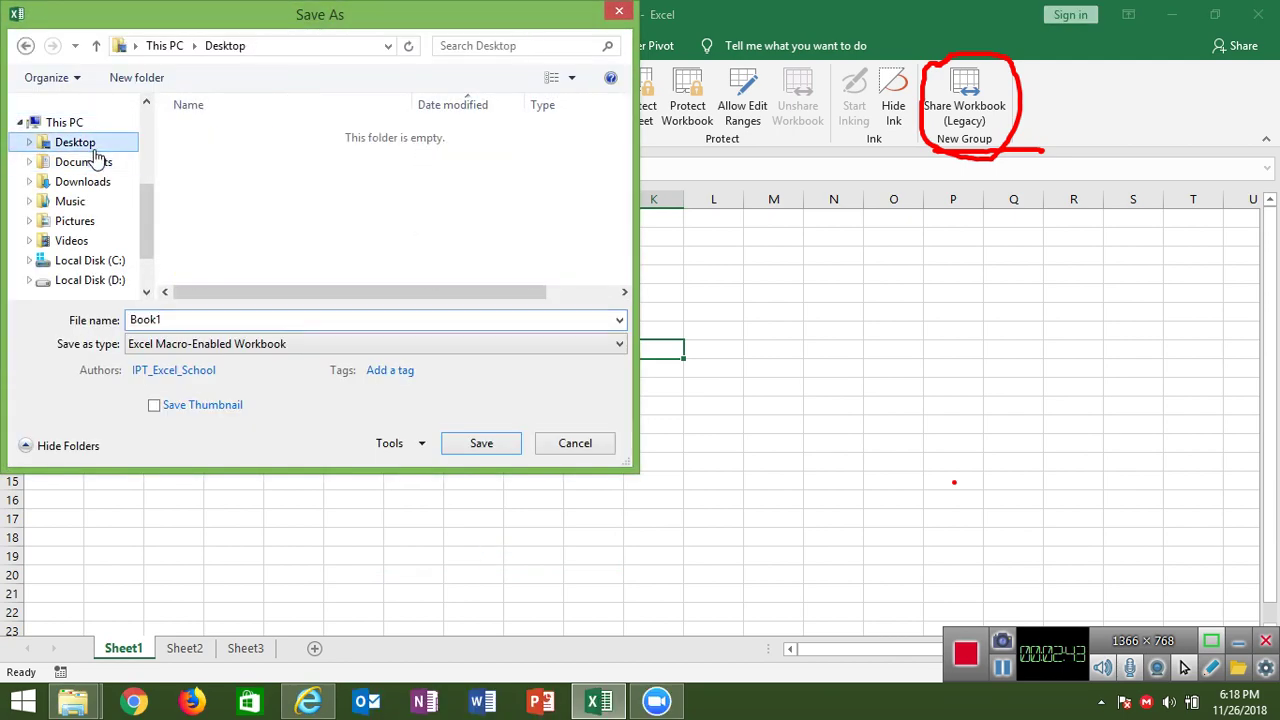
{"action": "left_click", "coordinate": [481, 443]}
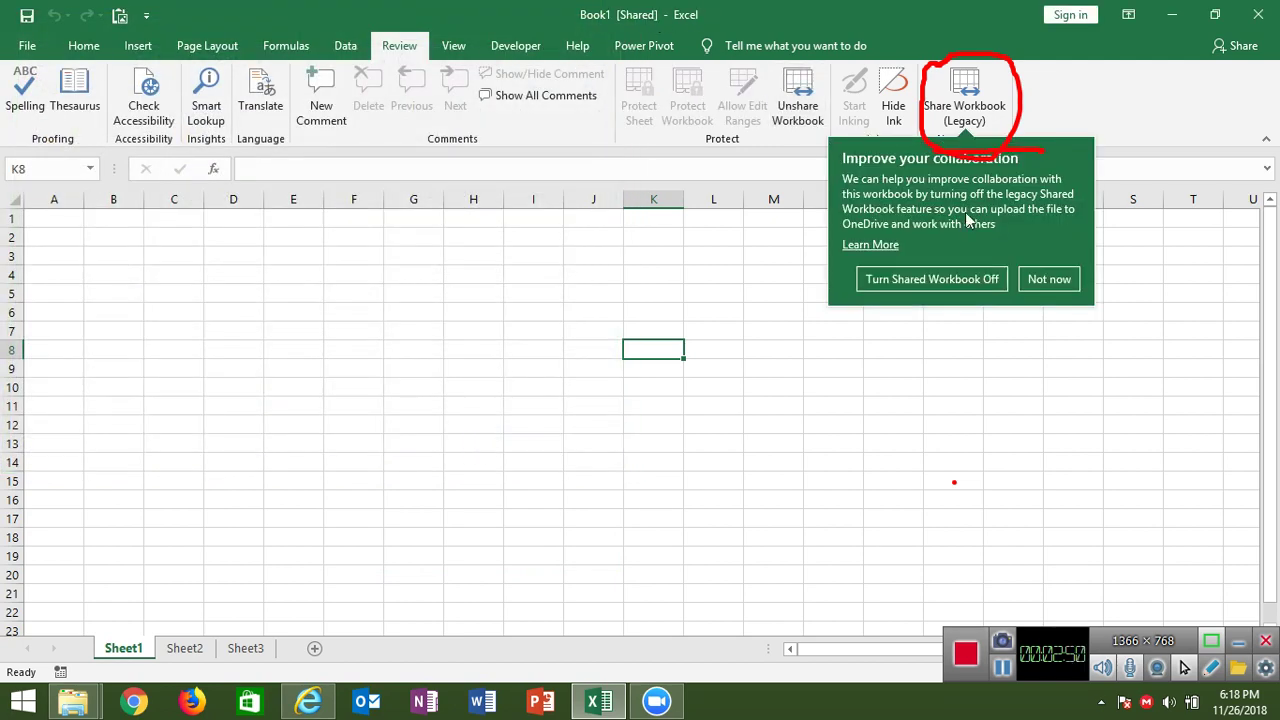
Dismiss the collaboration prompt, enter 'gh' in F4 and save the workbook
{"action": "left_click", "coordinate": [1069, 286]}
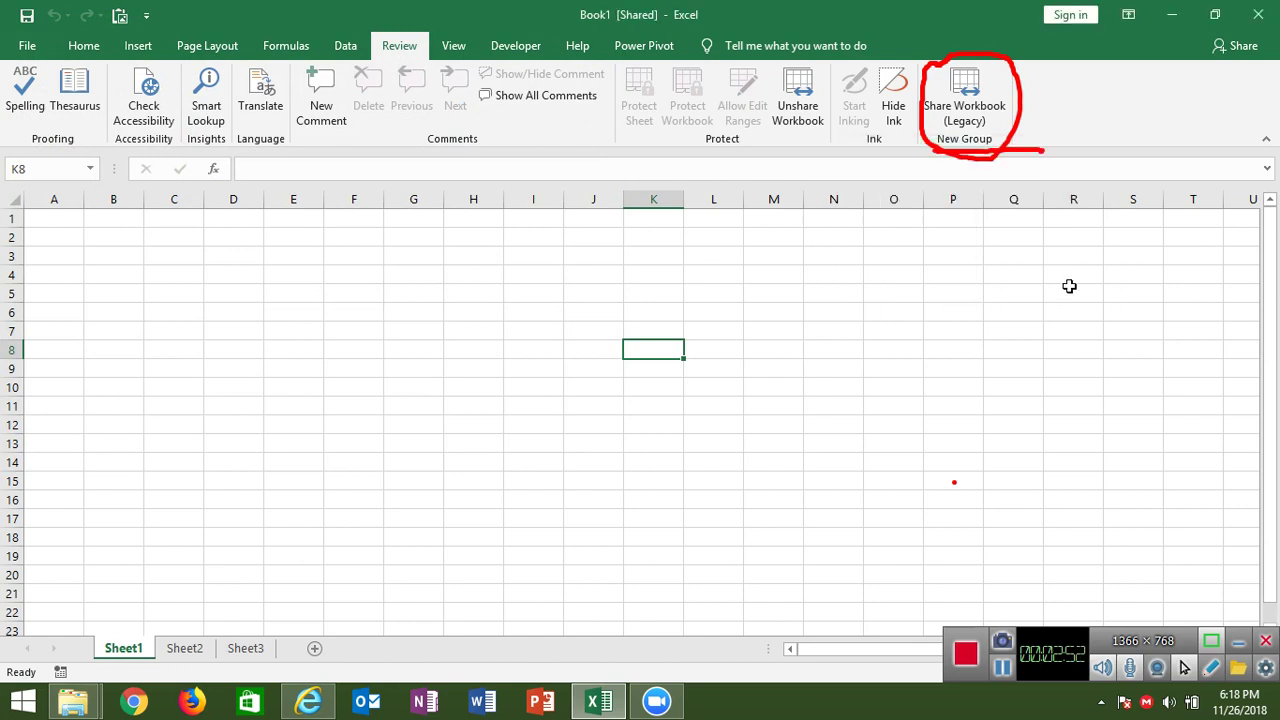
{"action": "left_click", "coordinate": [679, 274]}
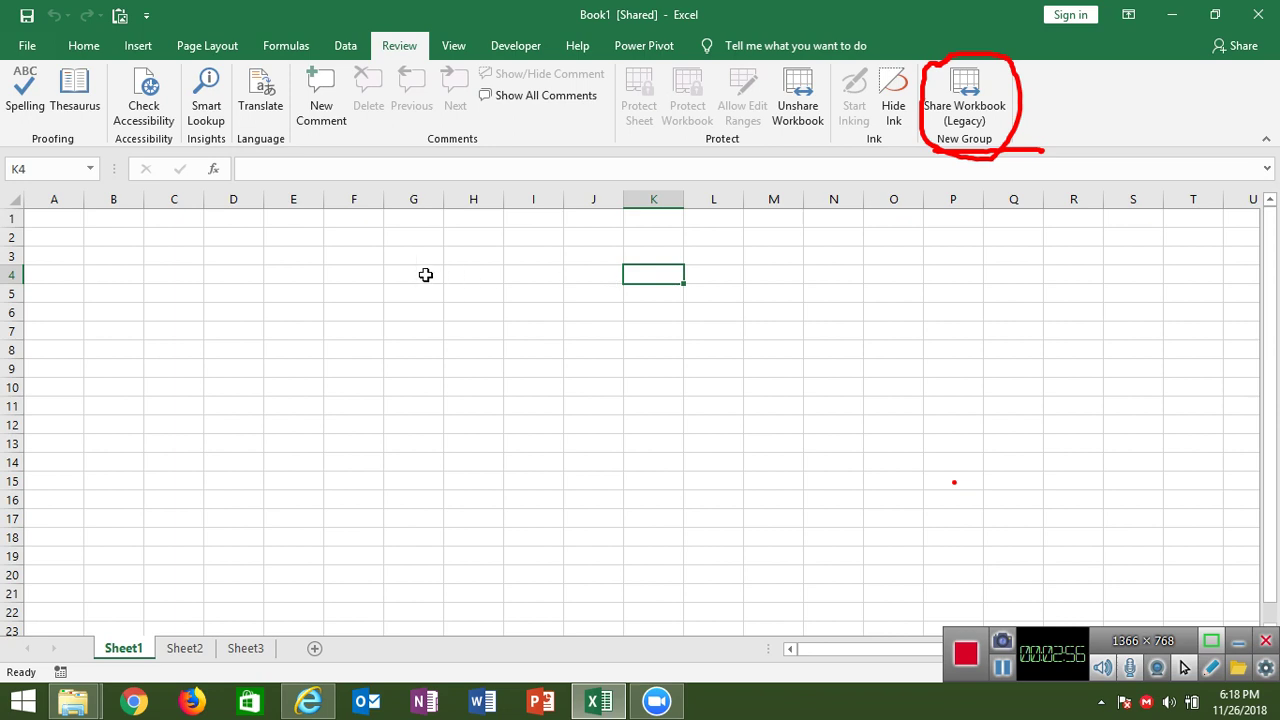
{"action": "left_click", "coordinate": [381, 272]}
{"action": "type", "text": "gh"}
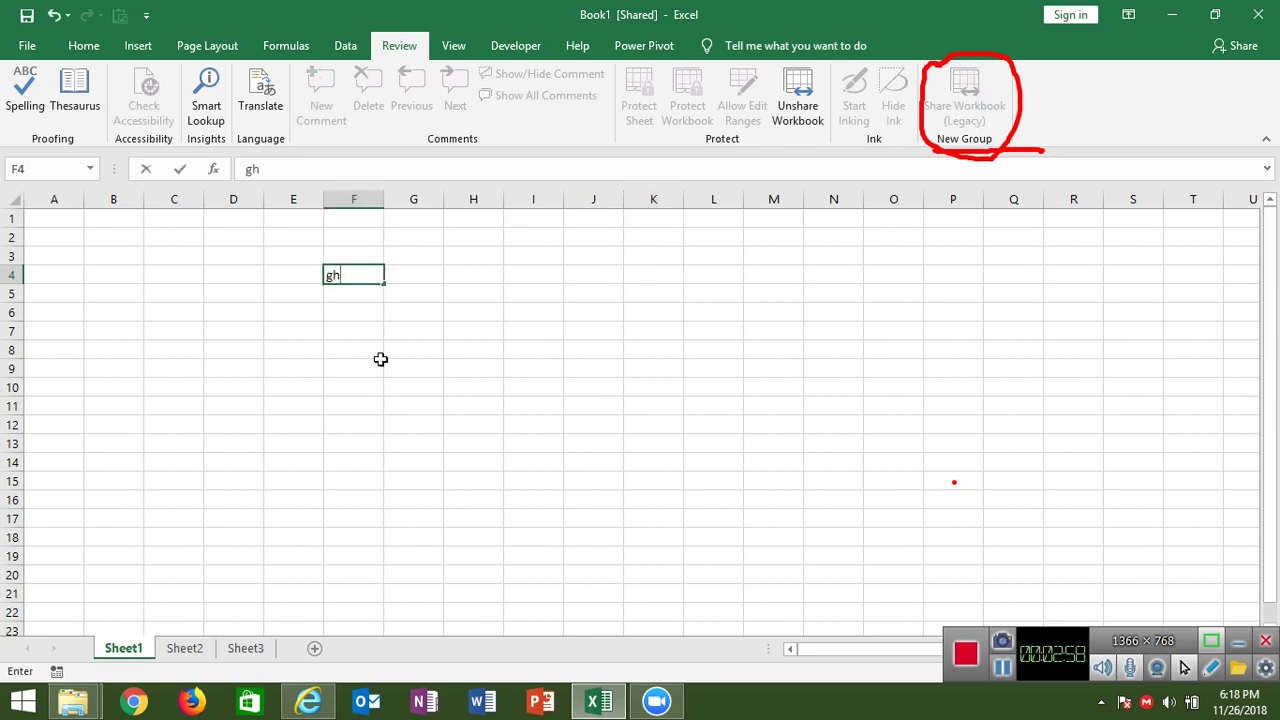
{"action": "left_click", "coordinate": [380, 366]}
{"action": "left_click", "coordinate": [24, 15]}
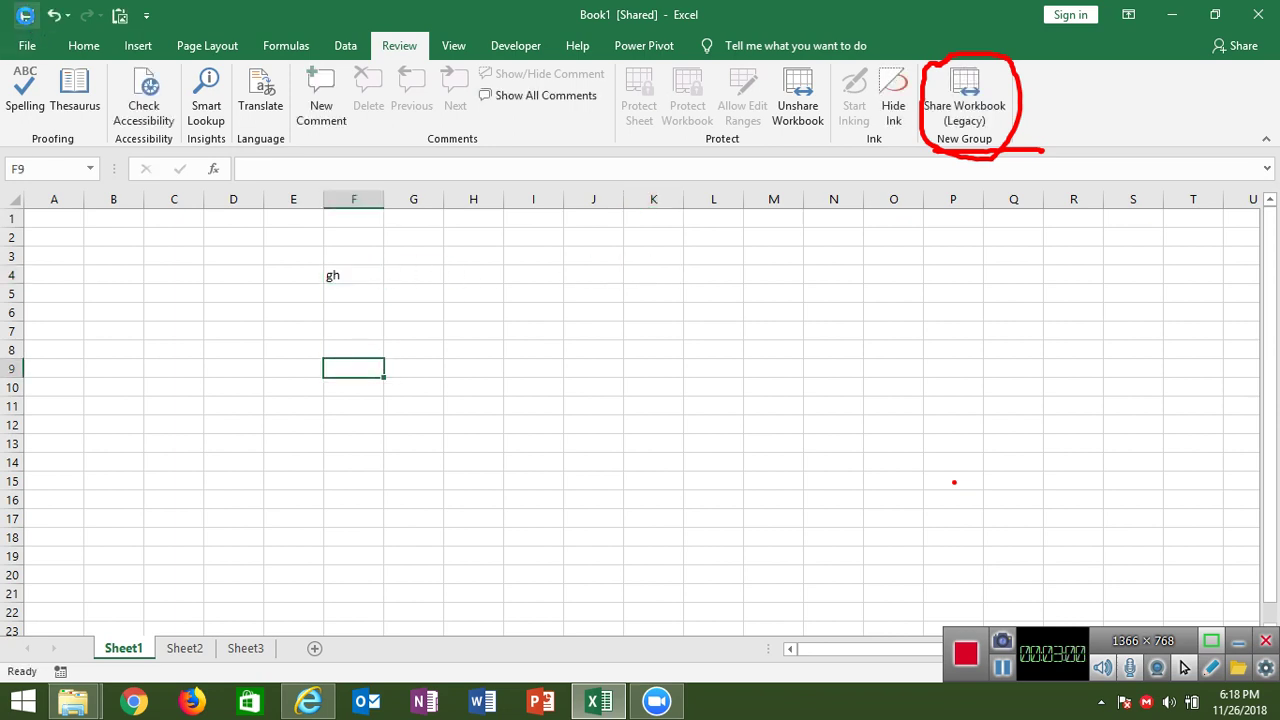
Toggle Hide Ink, enter 'hgg' in F8, save again and close Excel
{"action": "left_click", "coordinate": [587, 328]}
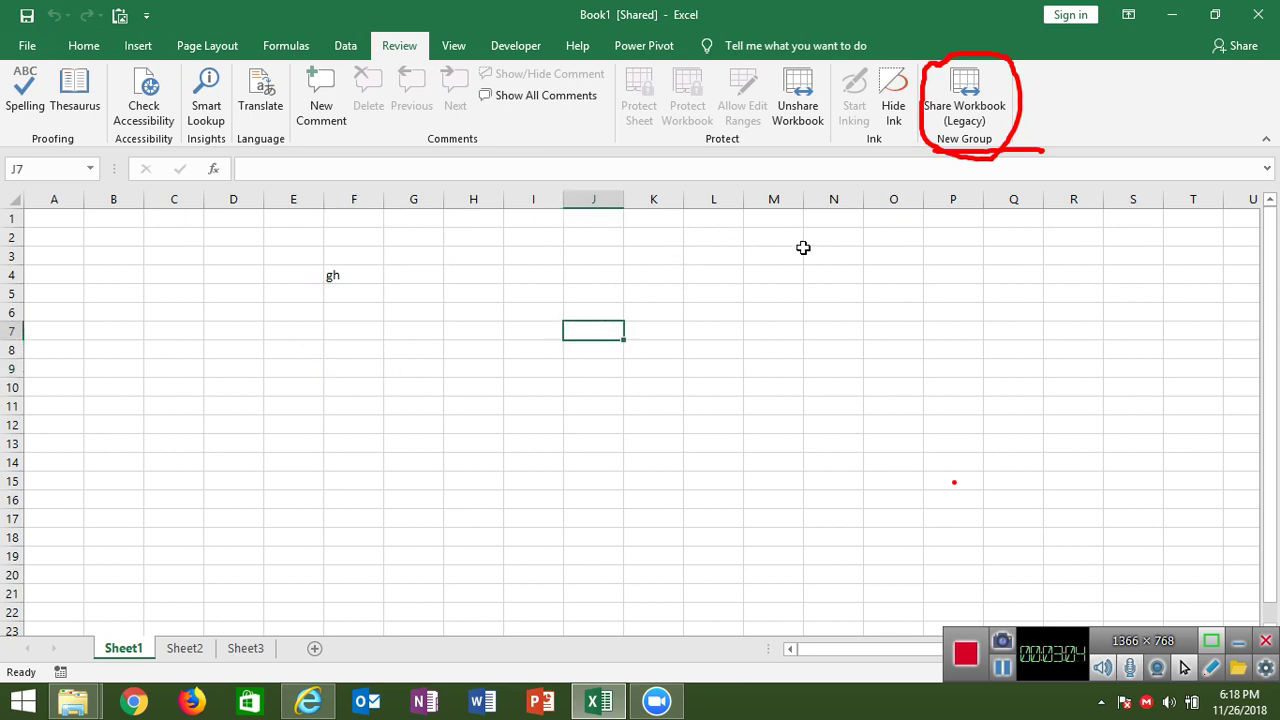
{"action": "left_click", "coordinate": [893, 116]}
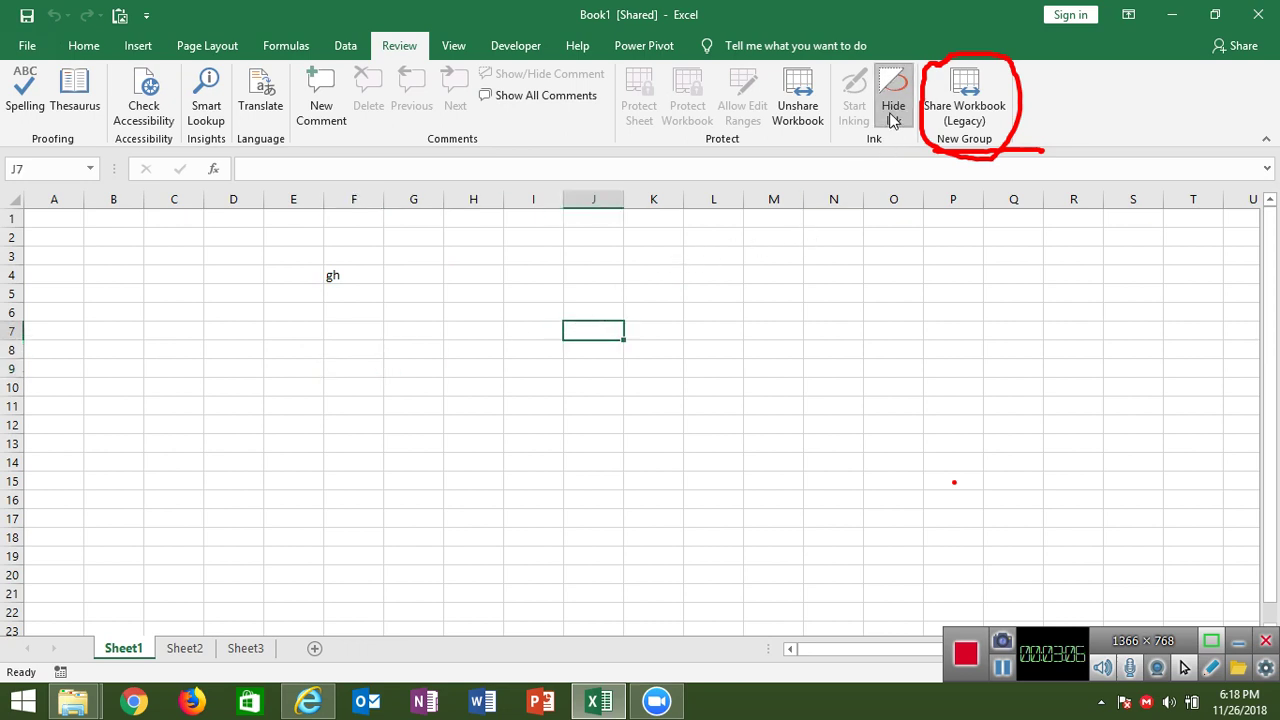
{"action": "left_click", "coordinate": [352, 347]}
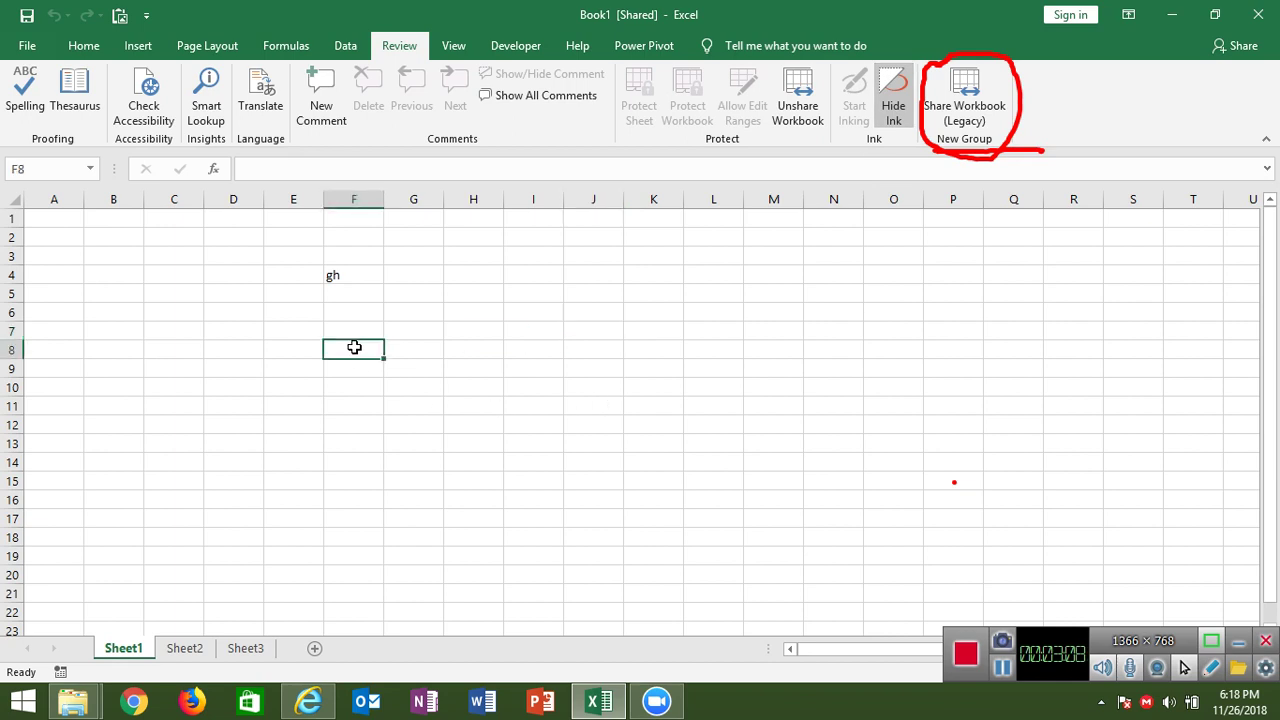
{"action": "type", "text": "hgg"}
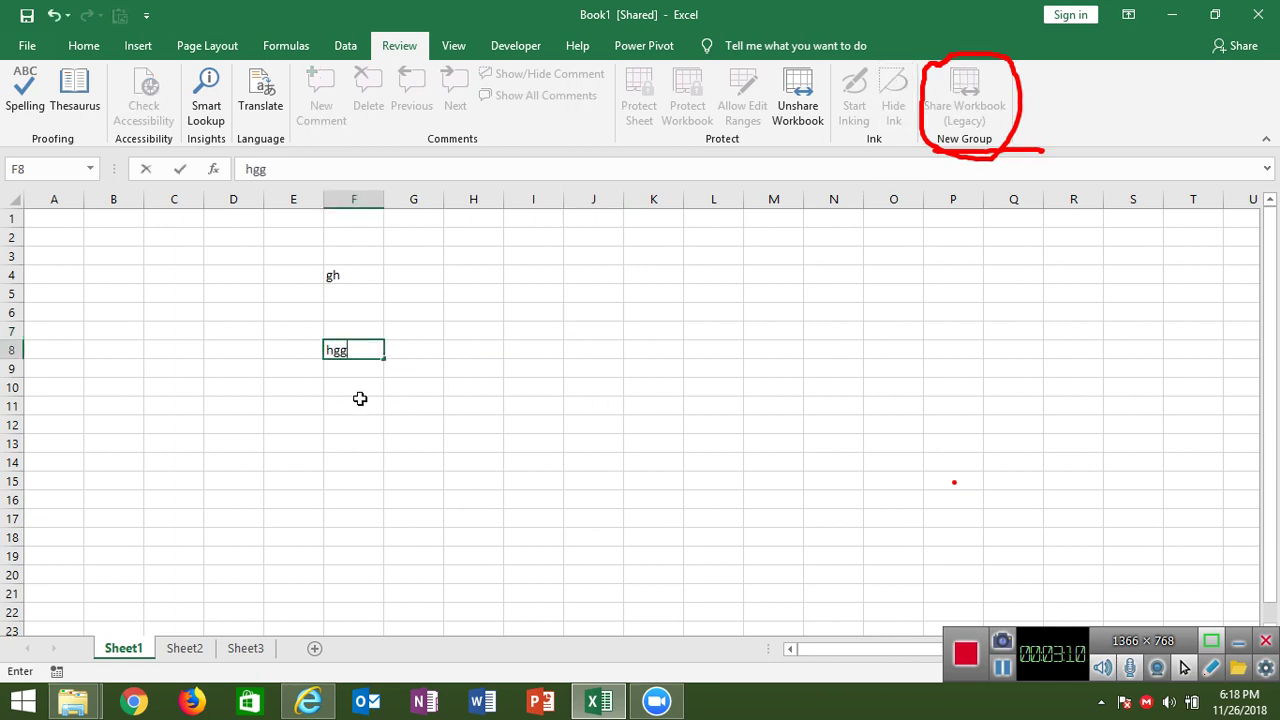
{"action": "left_click", "coordinate": [358, 403]}
{"action": "left_click", "coordinate": [30, 22]}
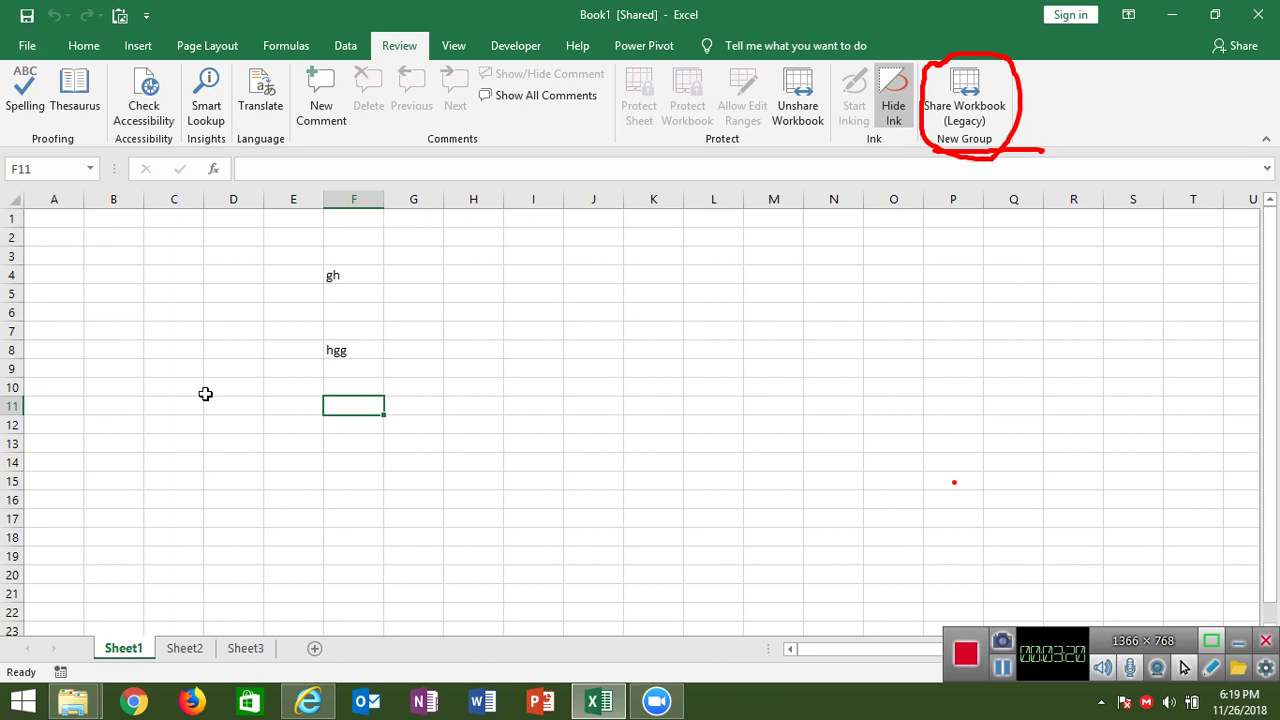
{"action": "left_click", "coordinate": [1260, 18]}
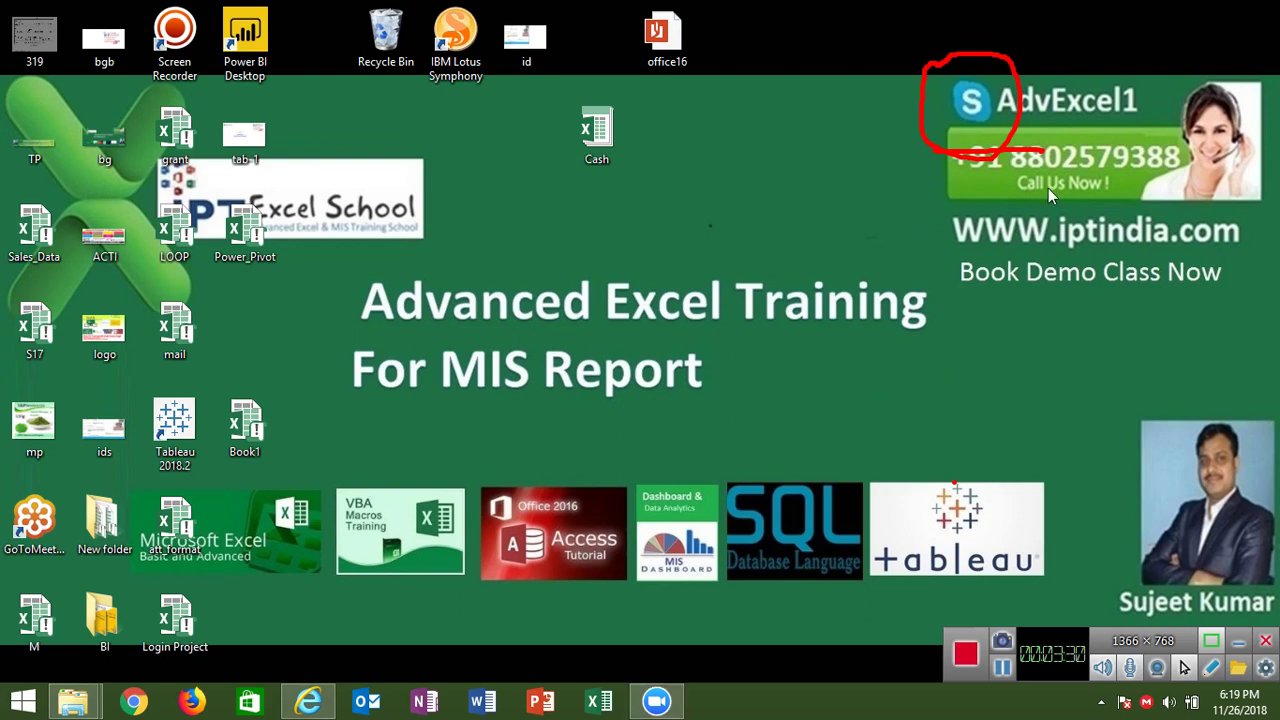
{"action": "left_click", "coordinate": [1206, 668]}
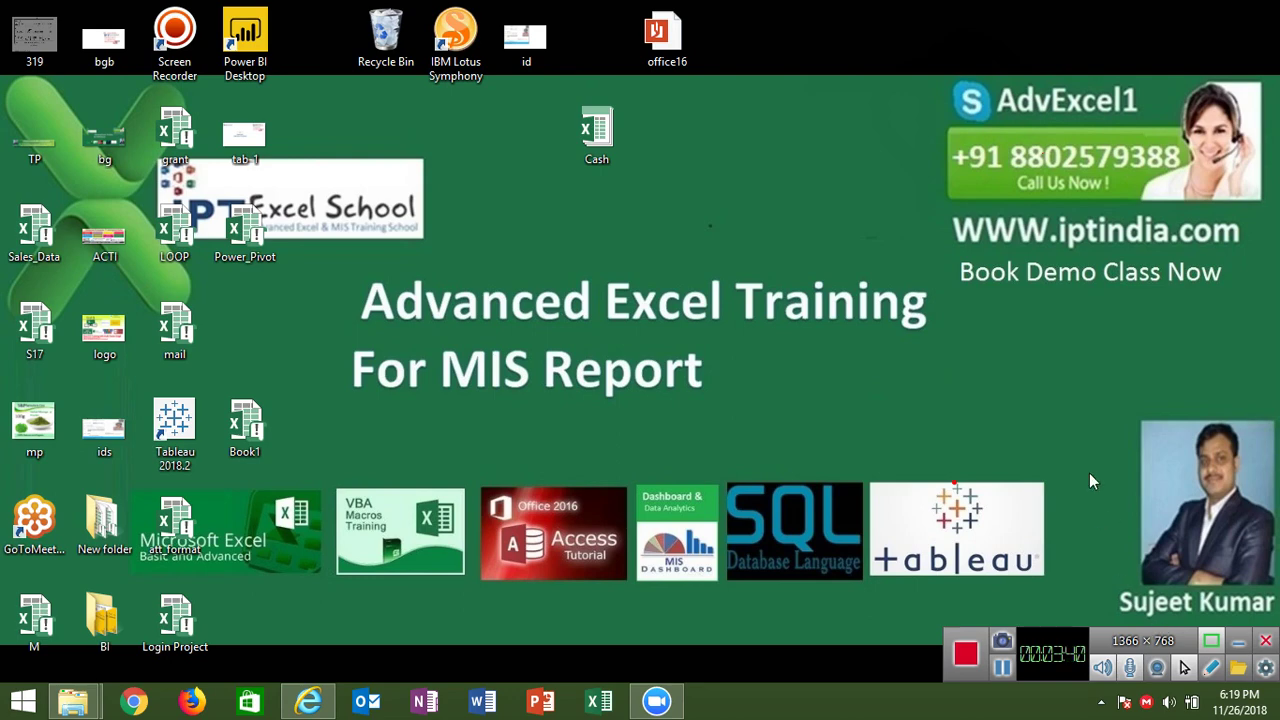
{"action": "left_click", "coordinate": [660, 702]}
{"action": "left_click", "coordinate": [663, 702]}
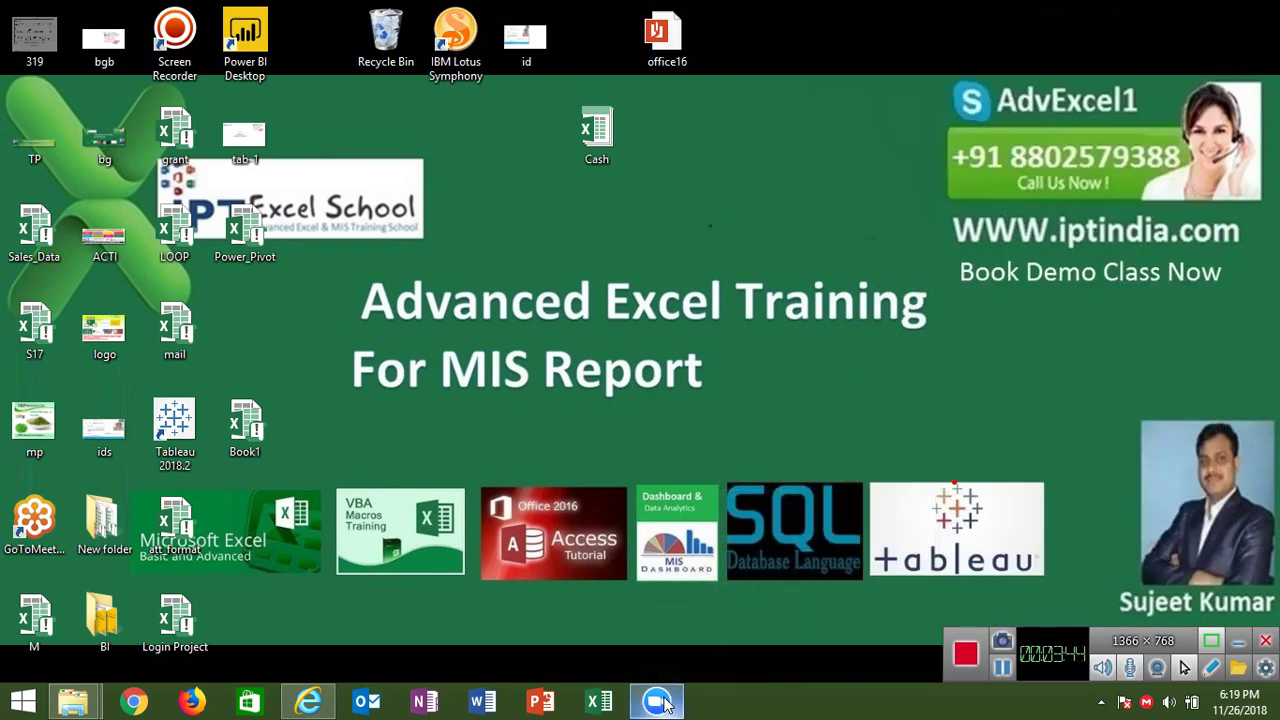